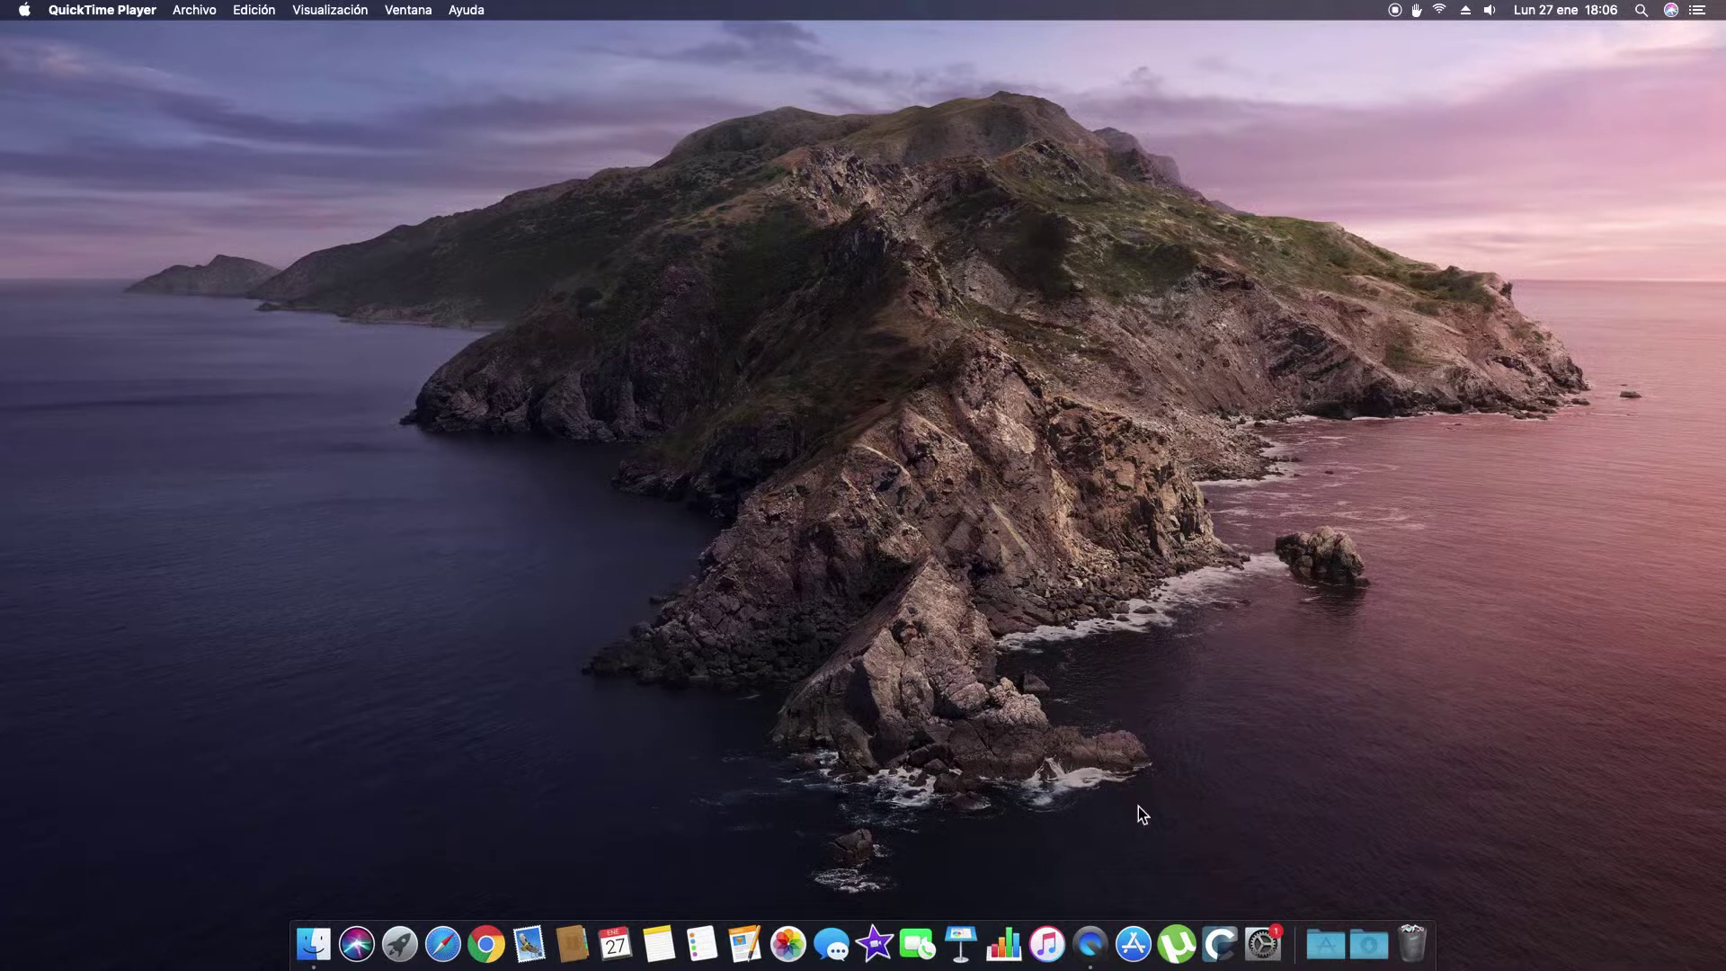
Switch to the App Store, search for "bitdefender virus scanner" and install Bitdefender Virus Scanner
left_click(1133, 939)
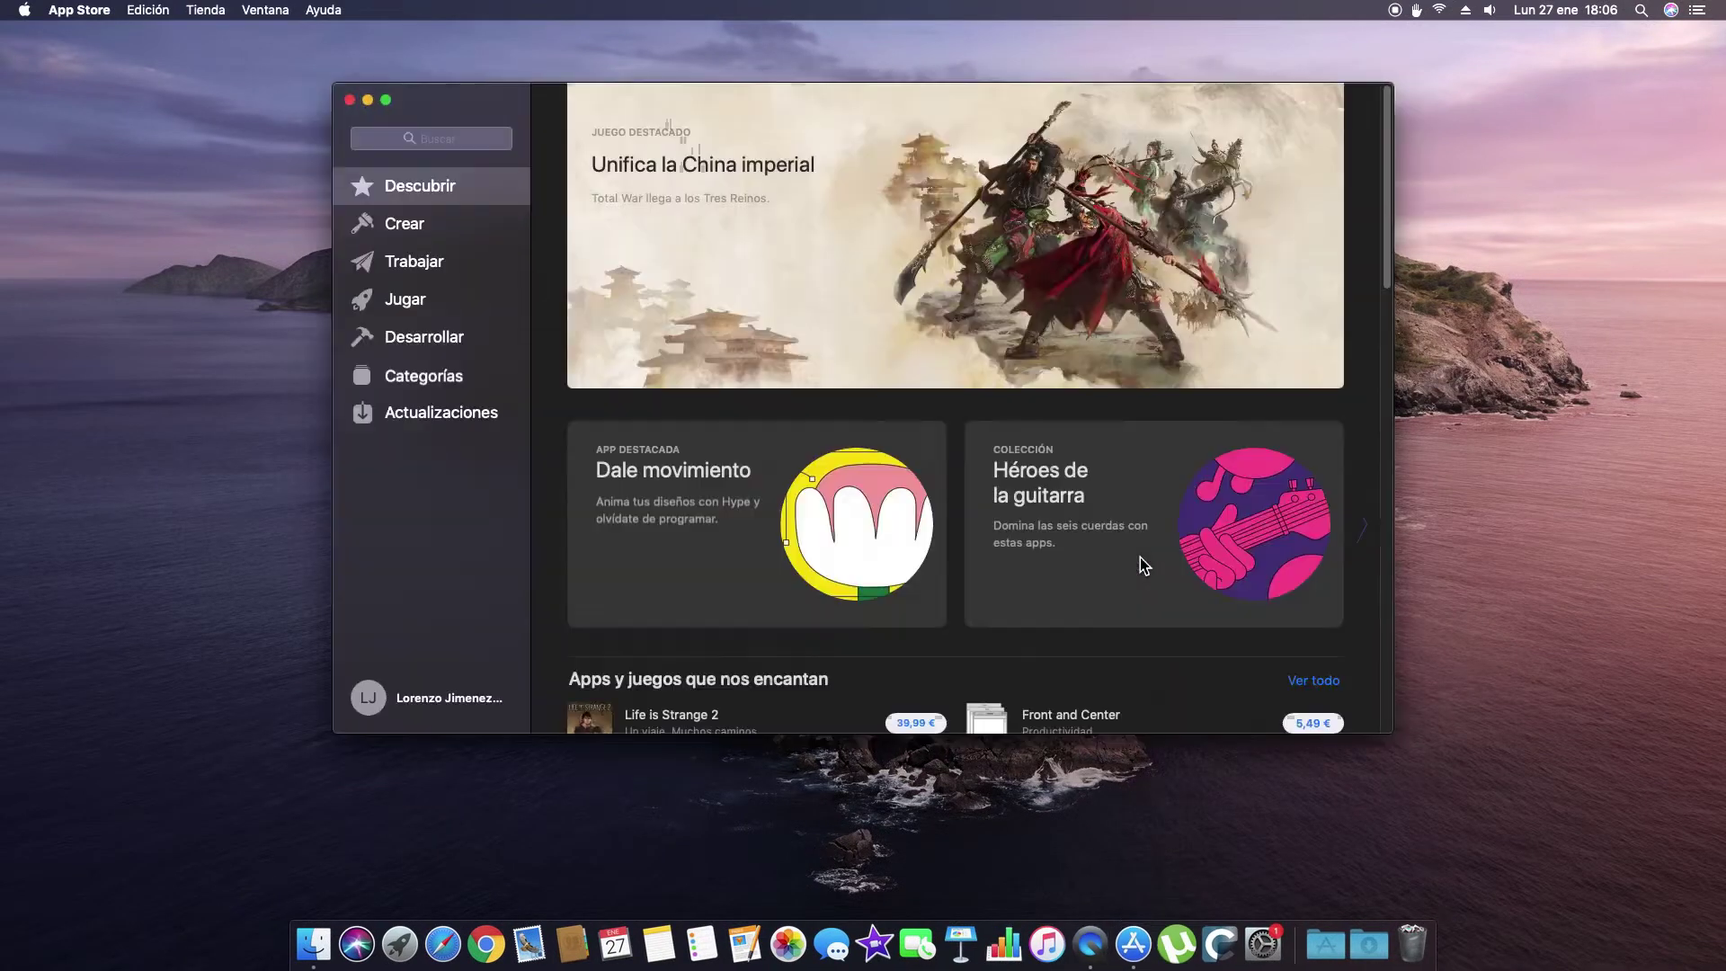
left_click(460, 710)
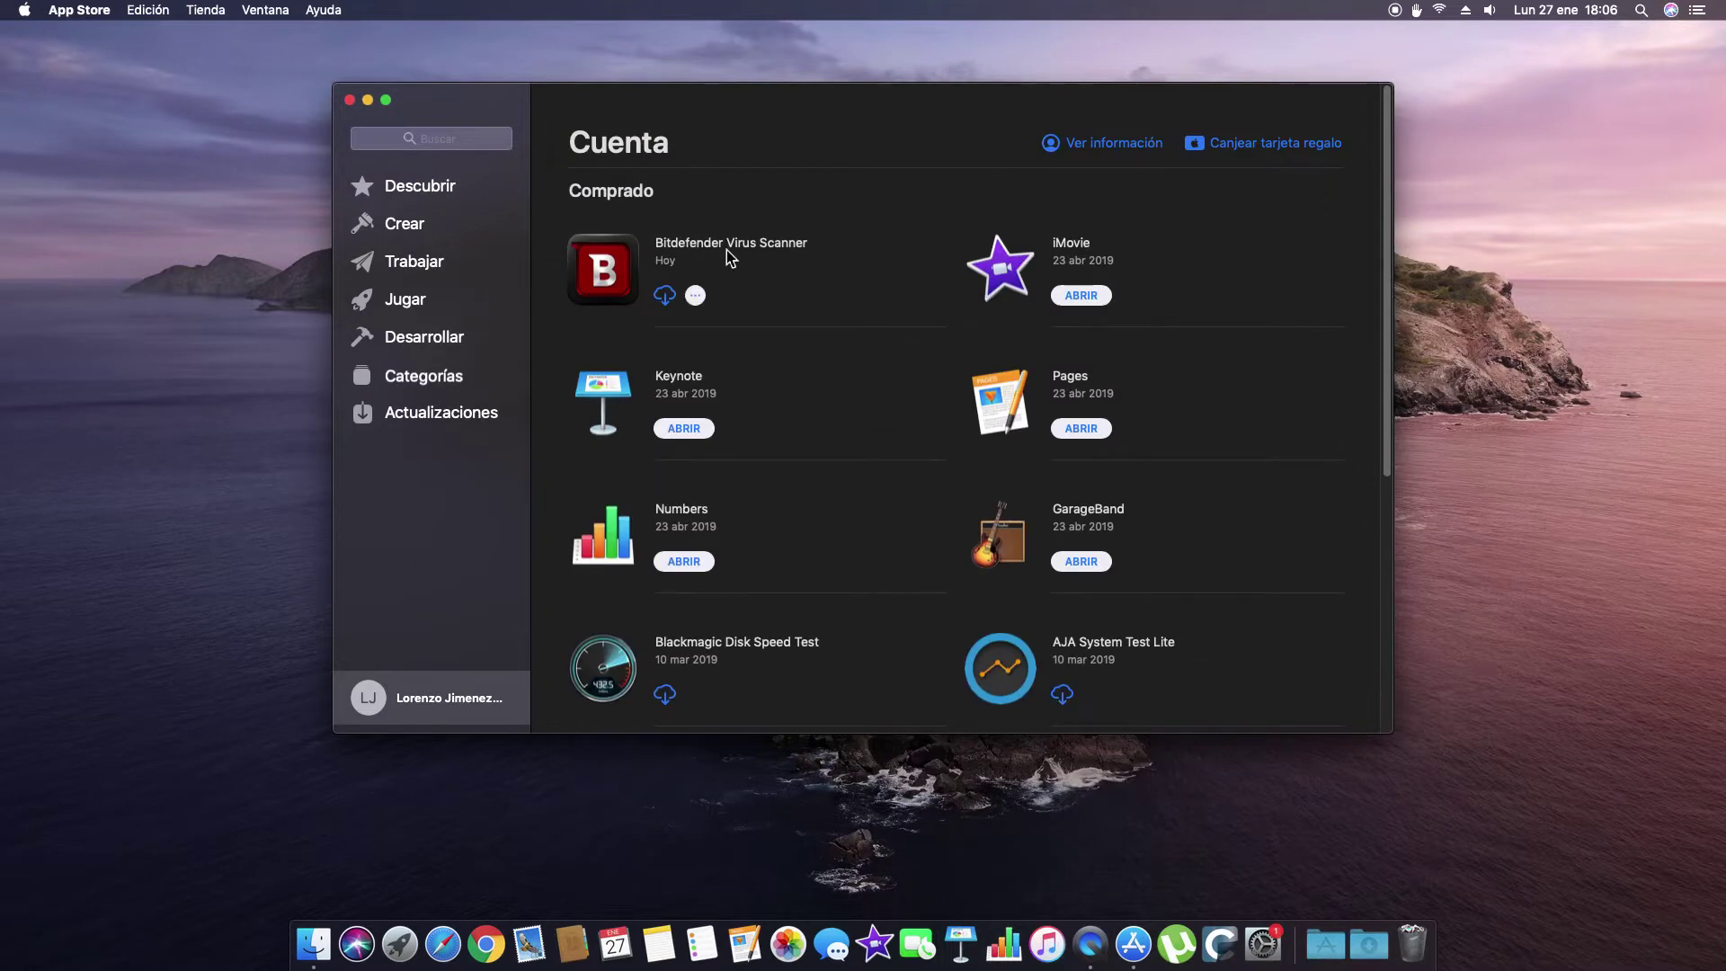
left_click(444, 139)
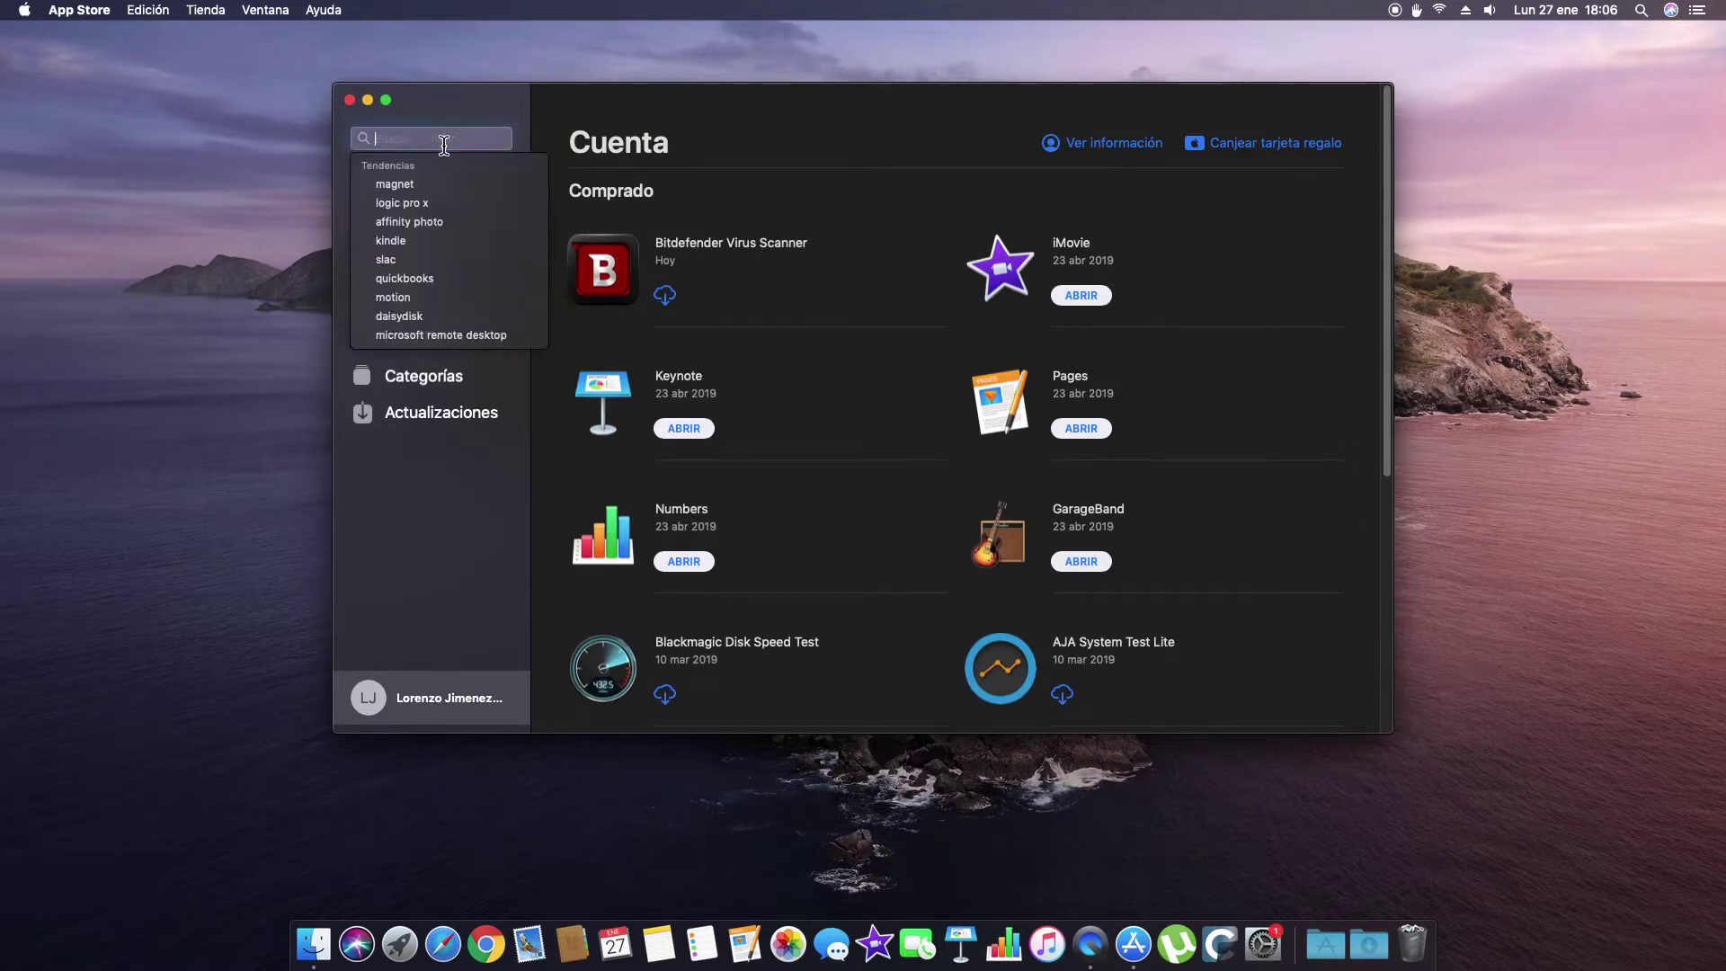
type("bit")
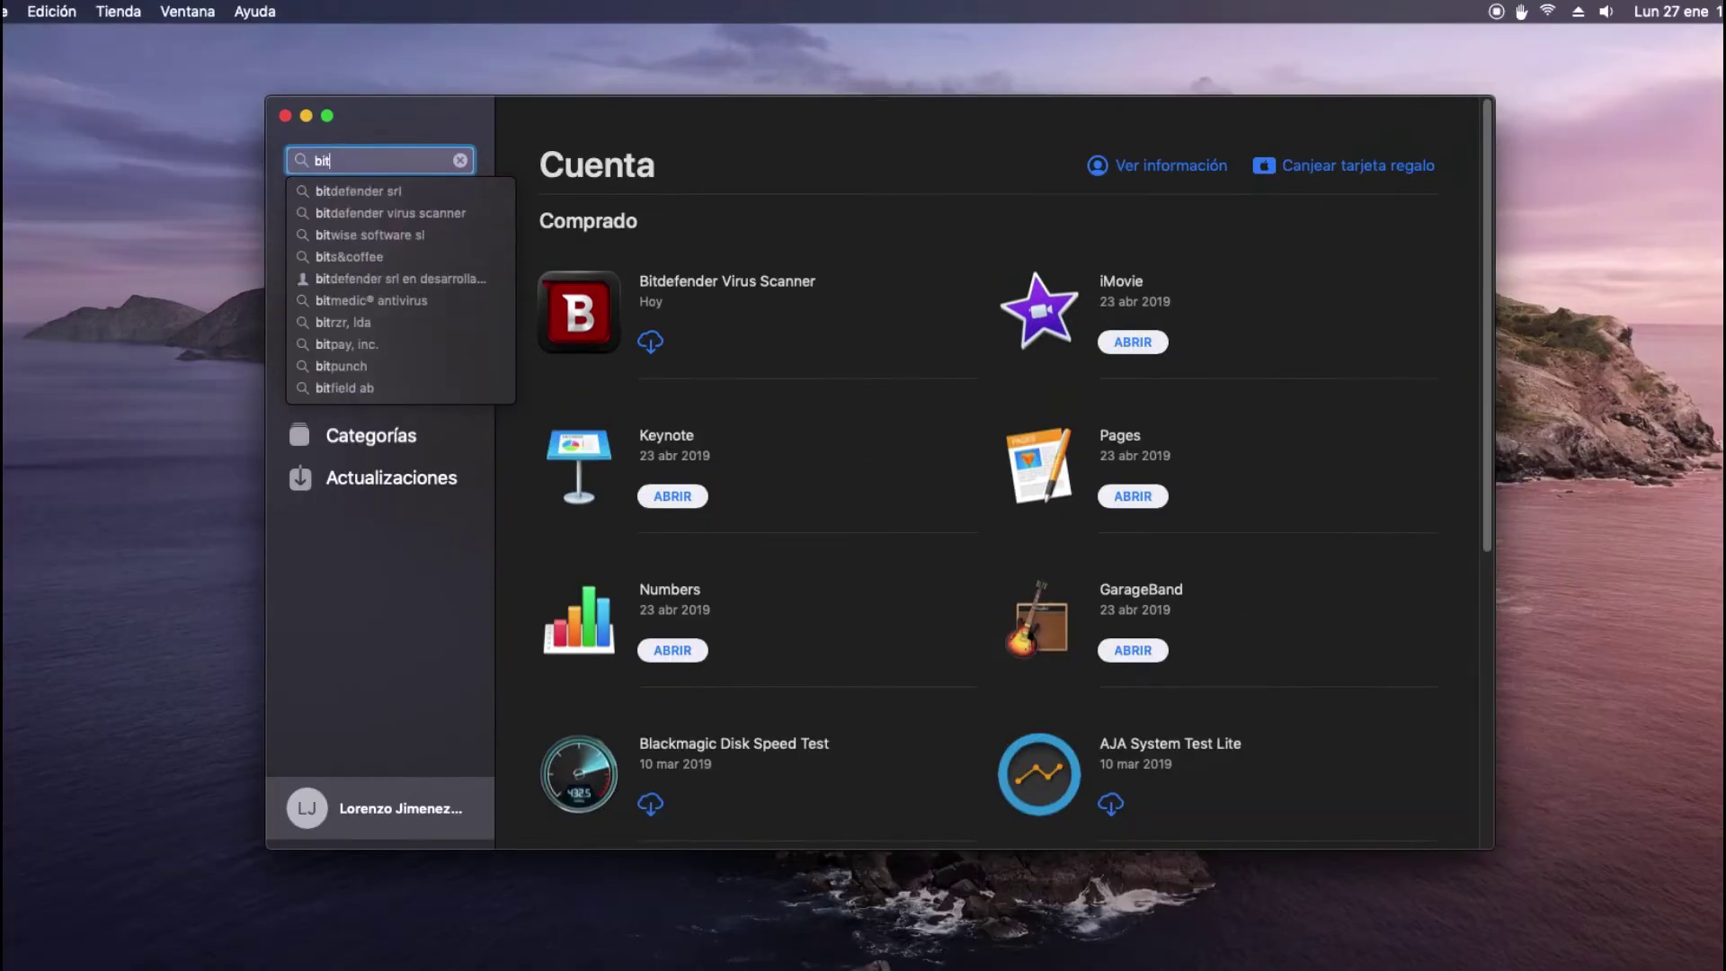
left_click(359, 215)
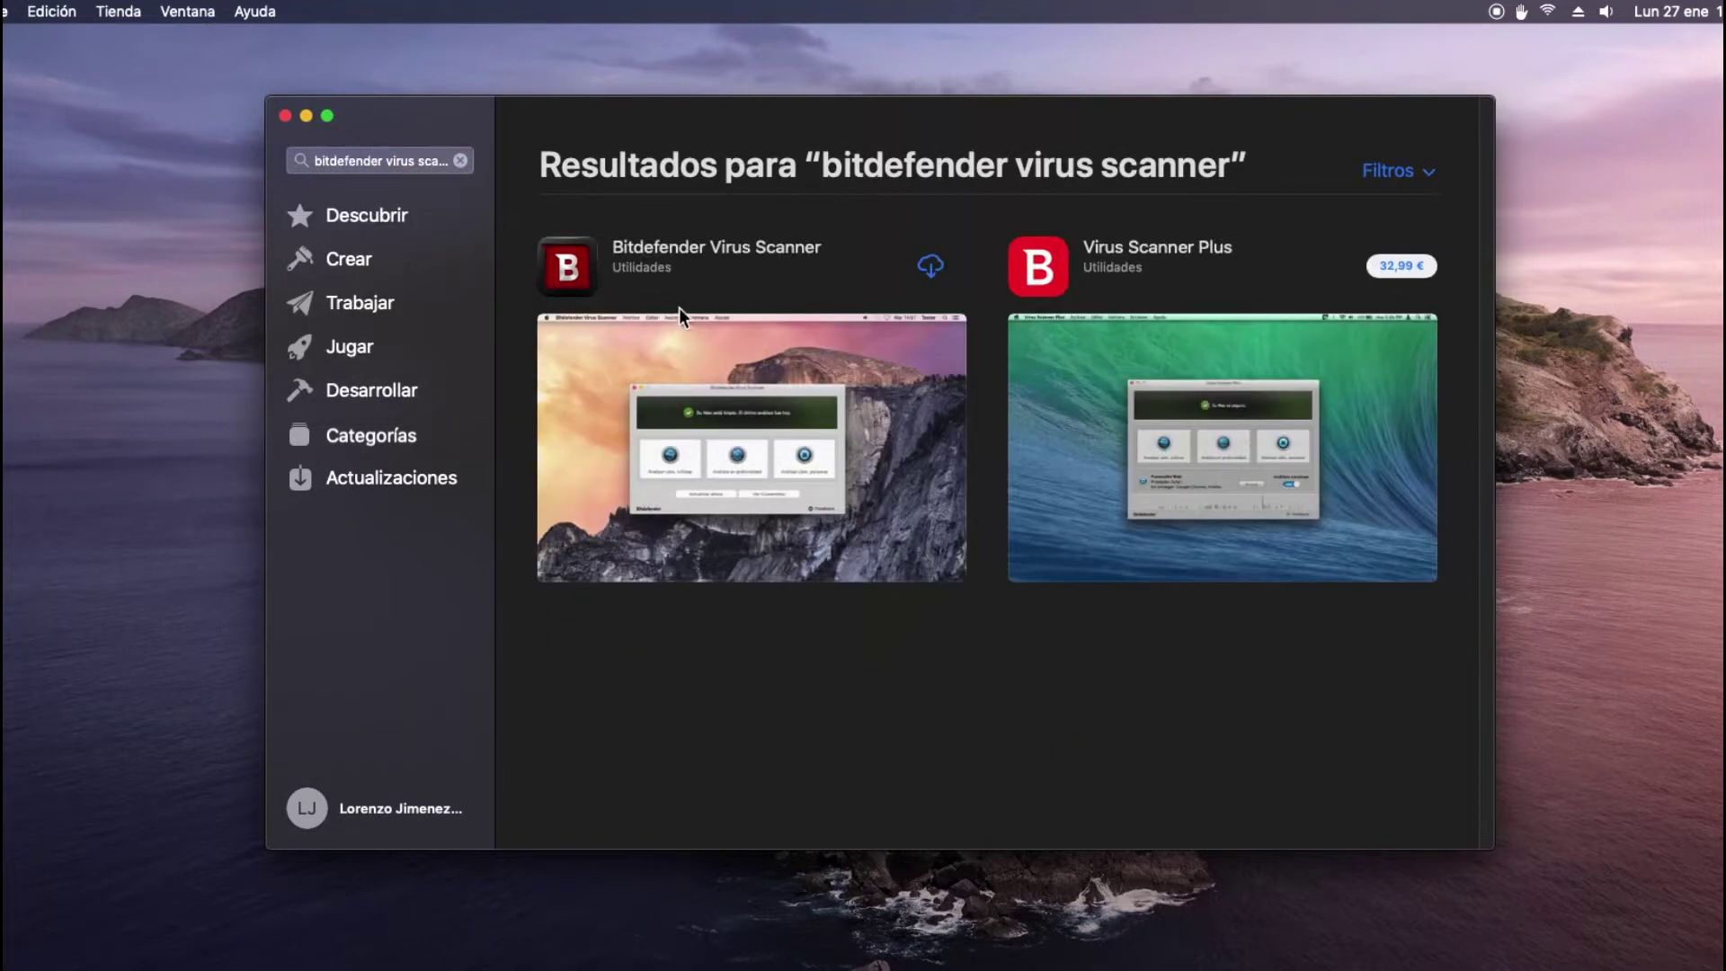
left_click(927, 266)
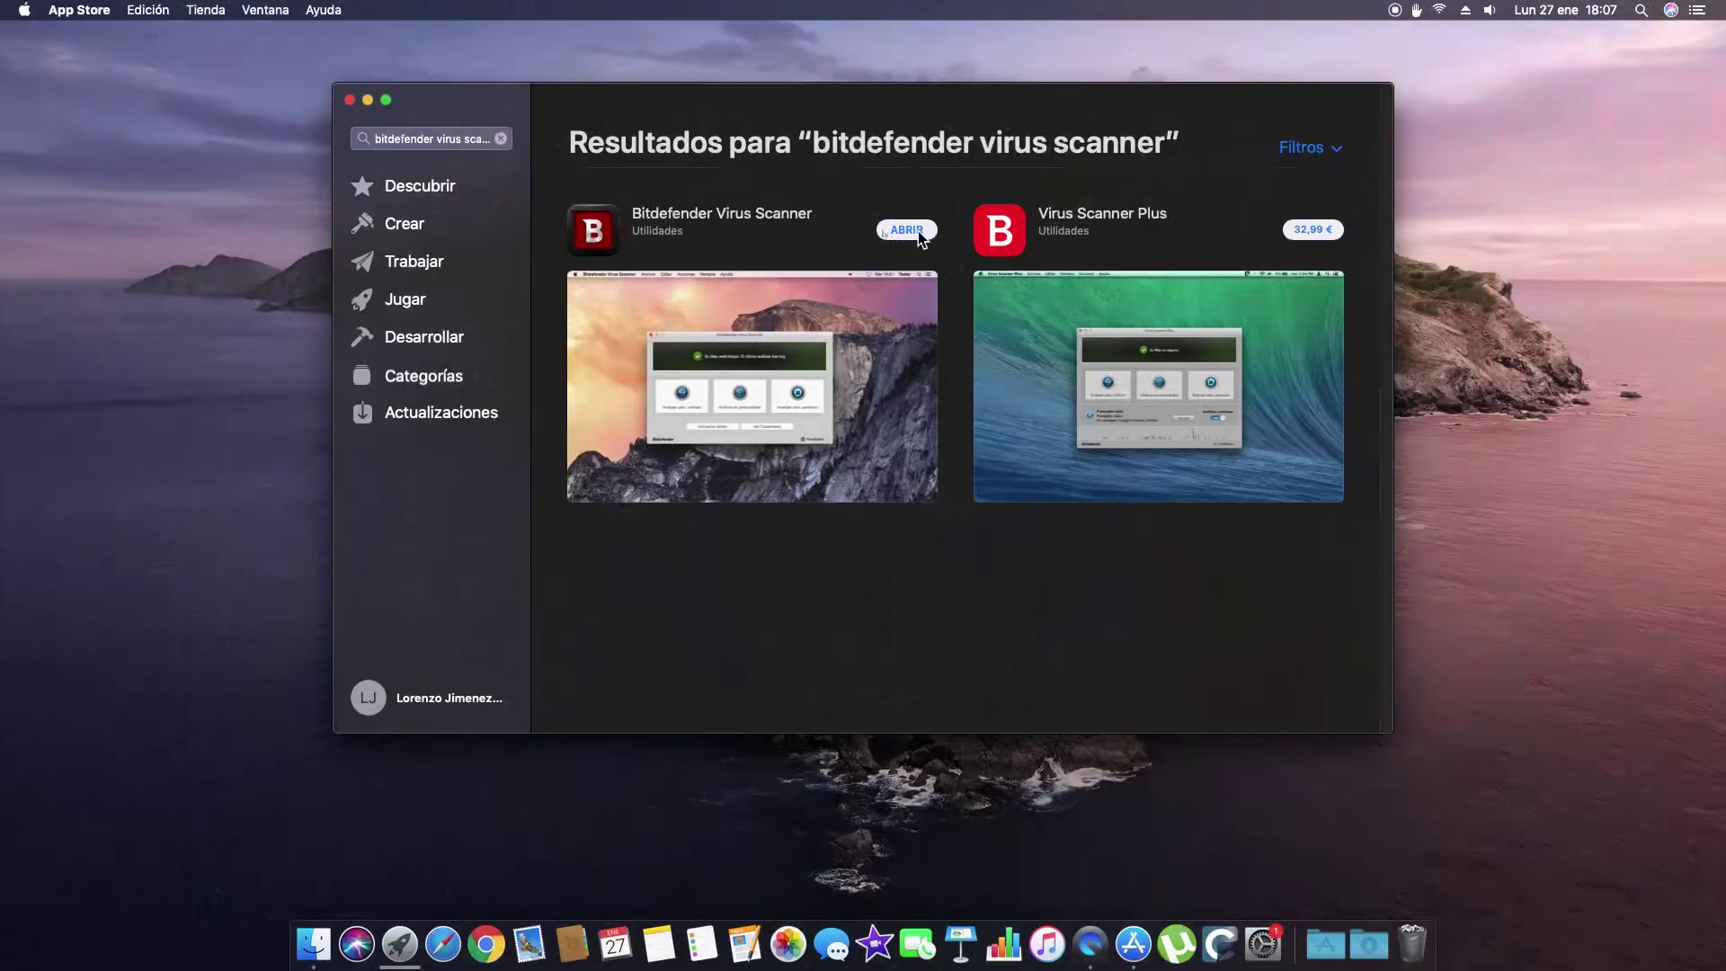
Launch Bitdefender Virus Scanner, accept its terms of use and finish the setup with threat information updates before scanning enabled
left_click(908, 229)
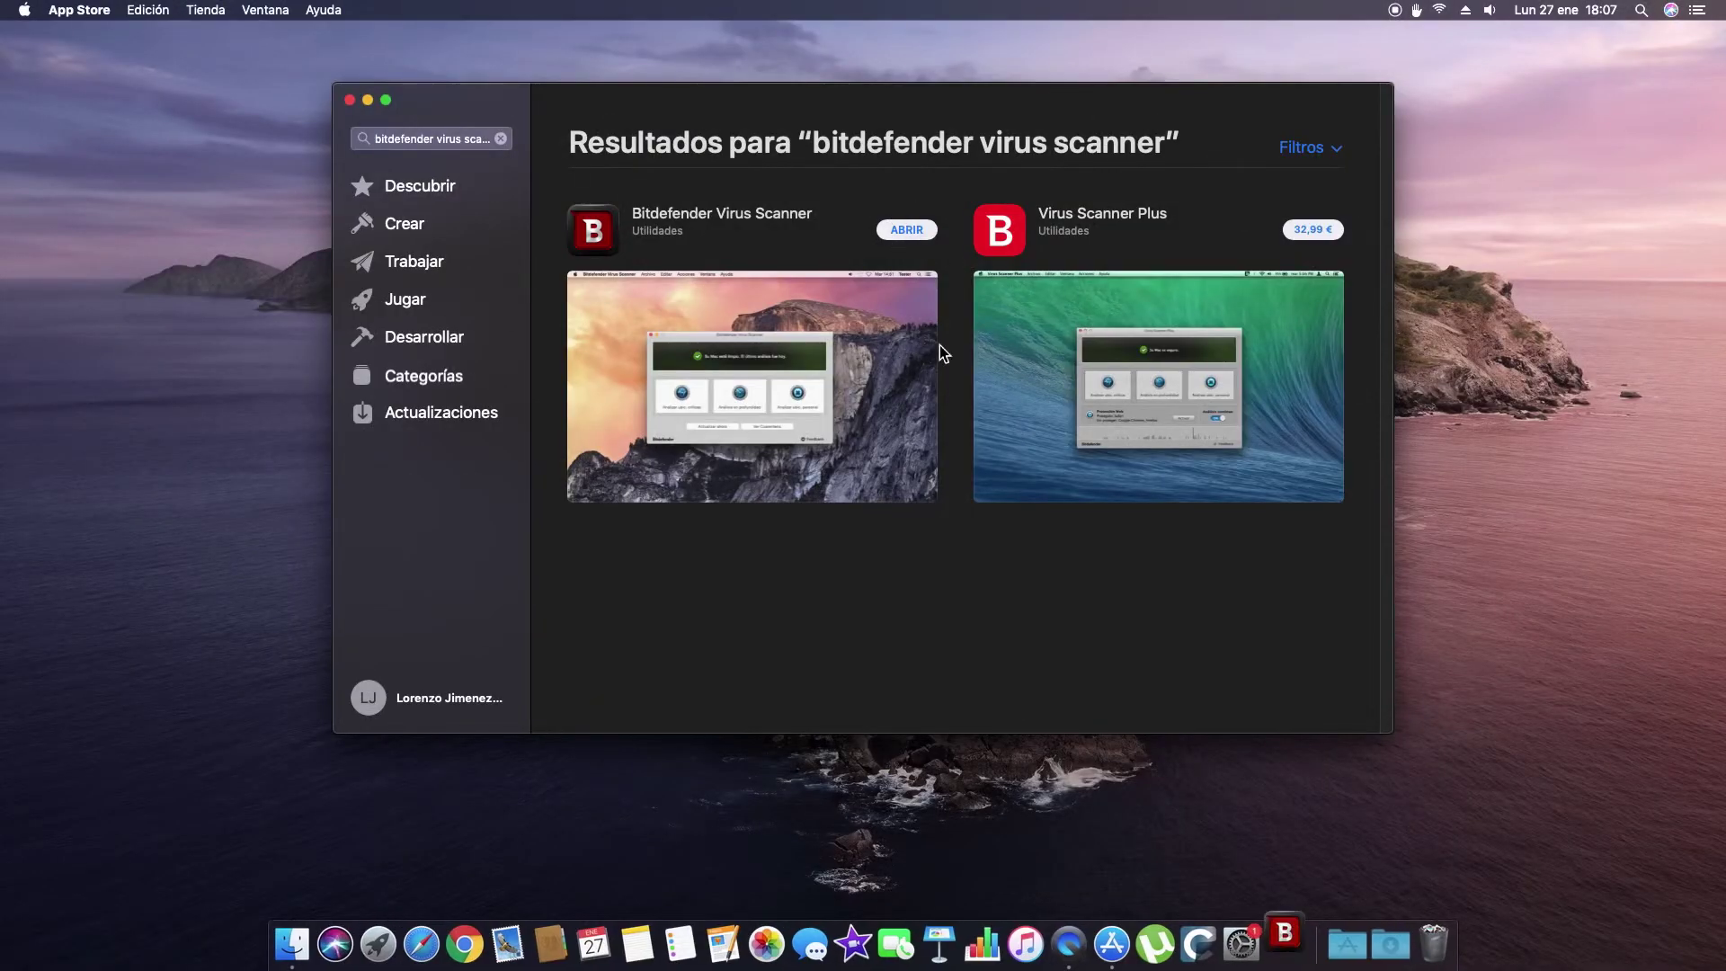
left_click(349, 100)
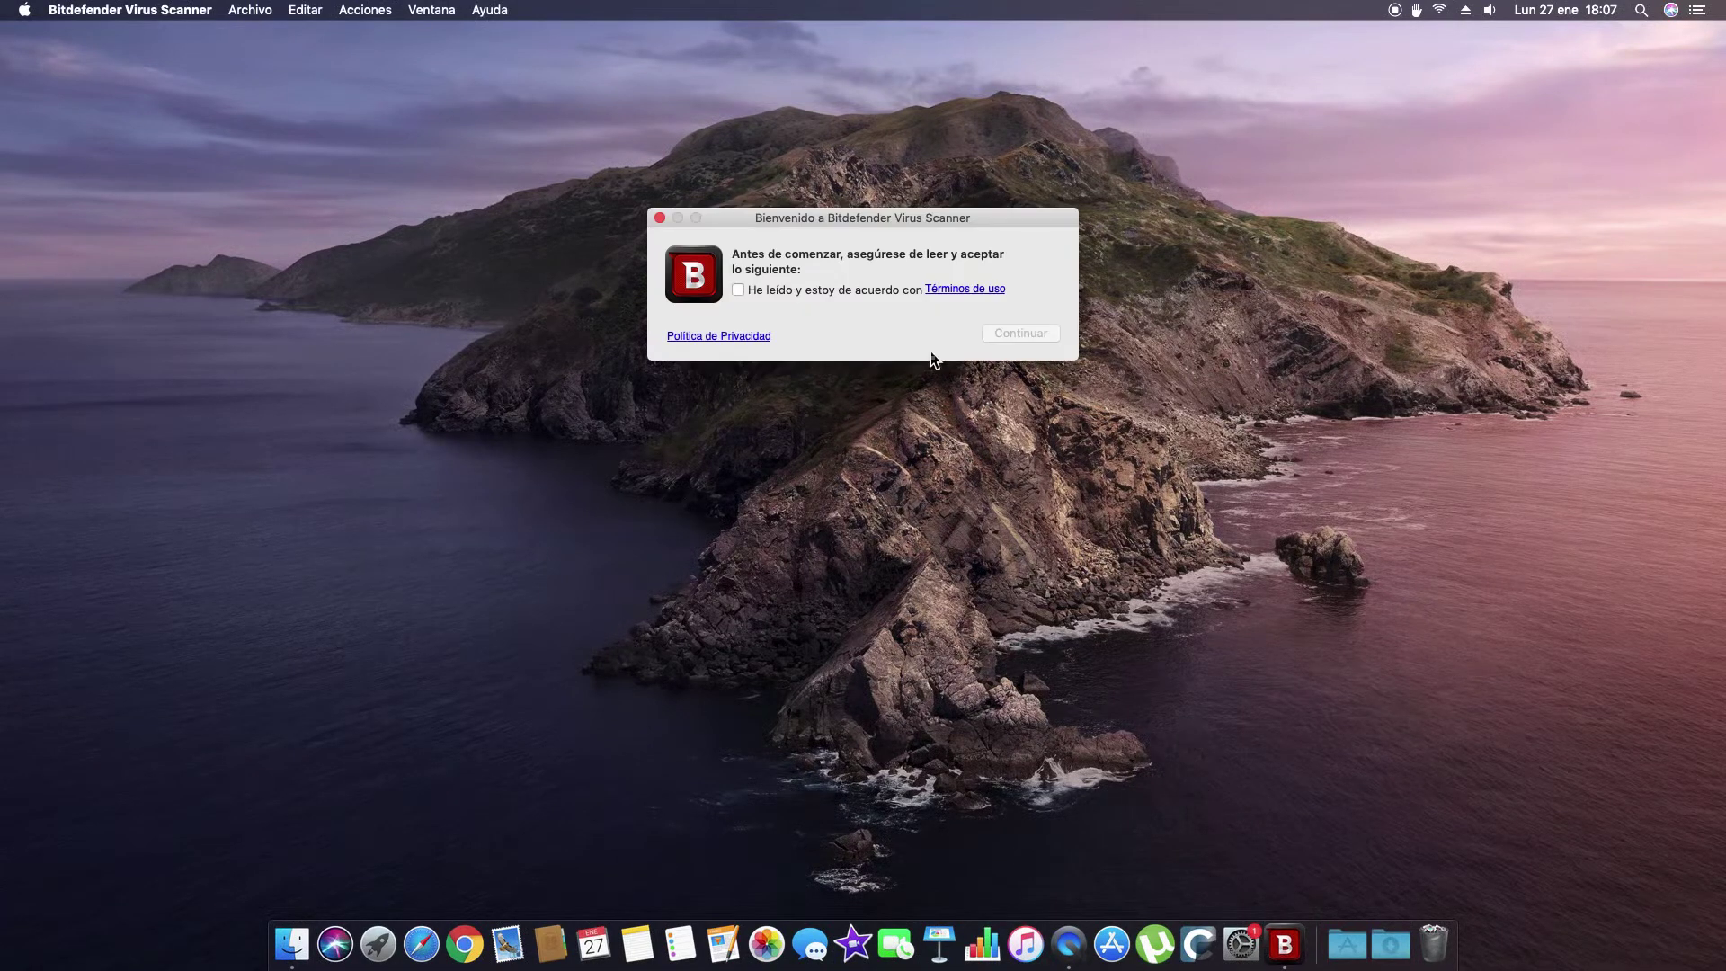
left_click(737, 289)
left_click(1008, 335)
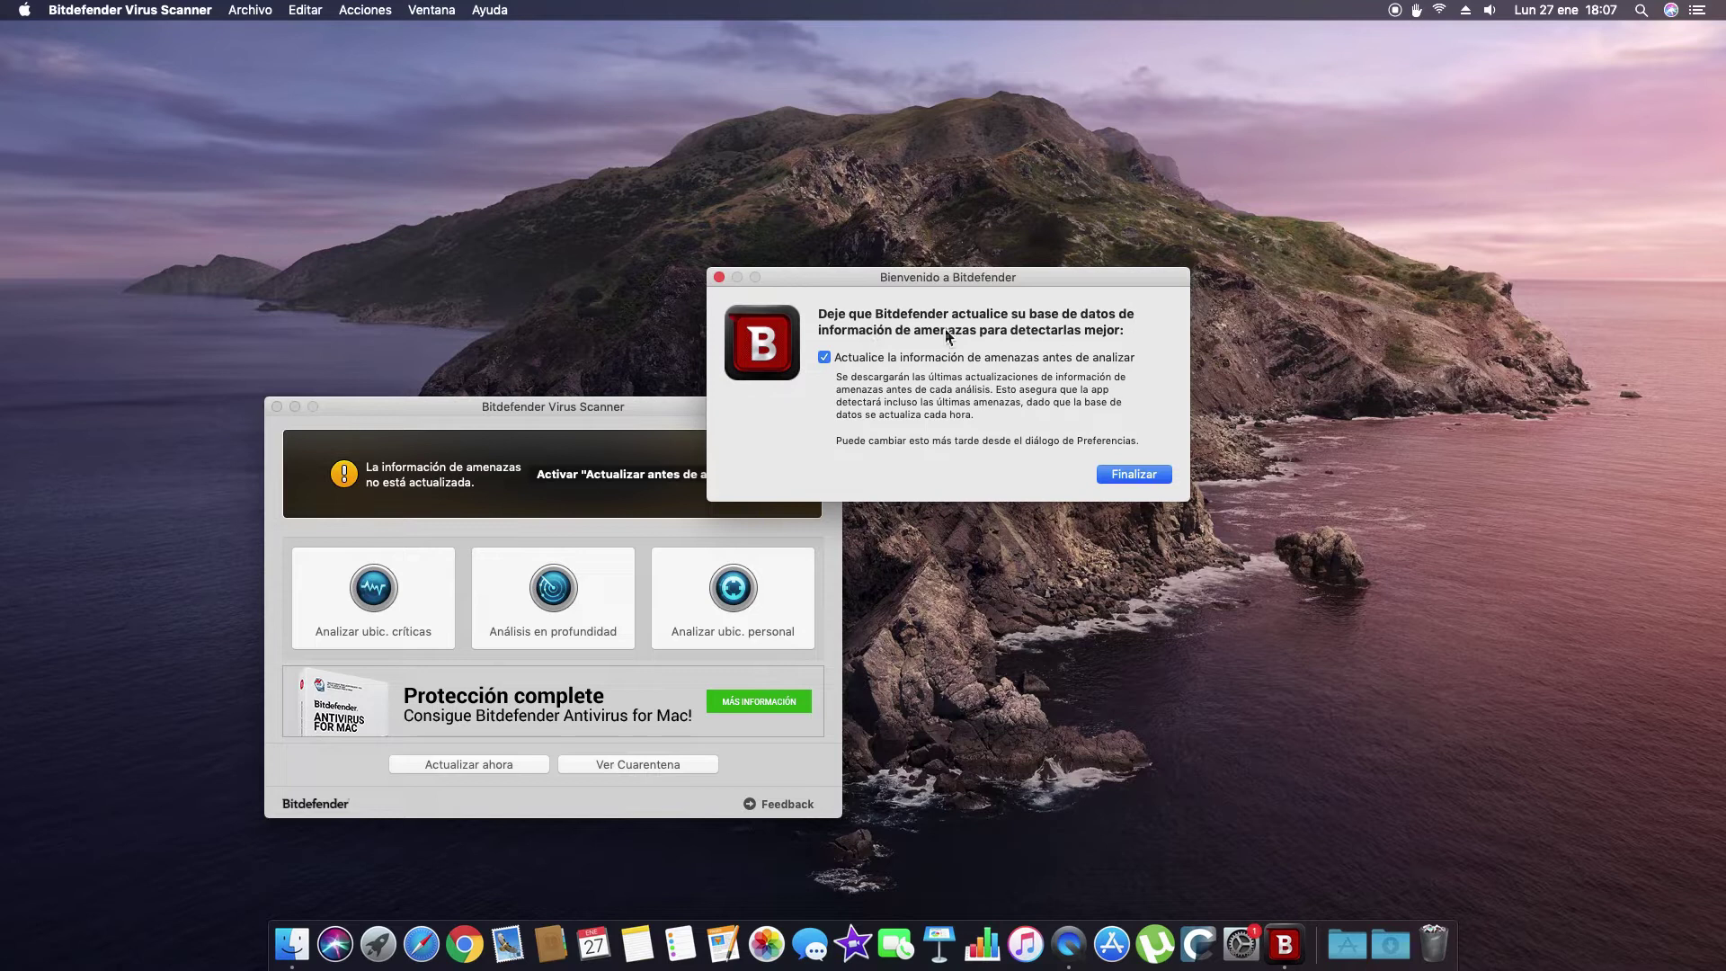
left_click(1143, 480)
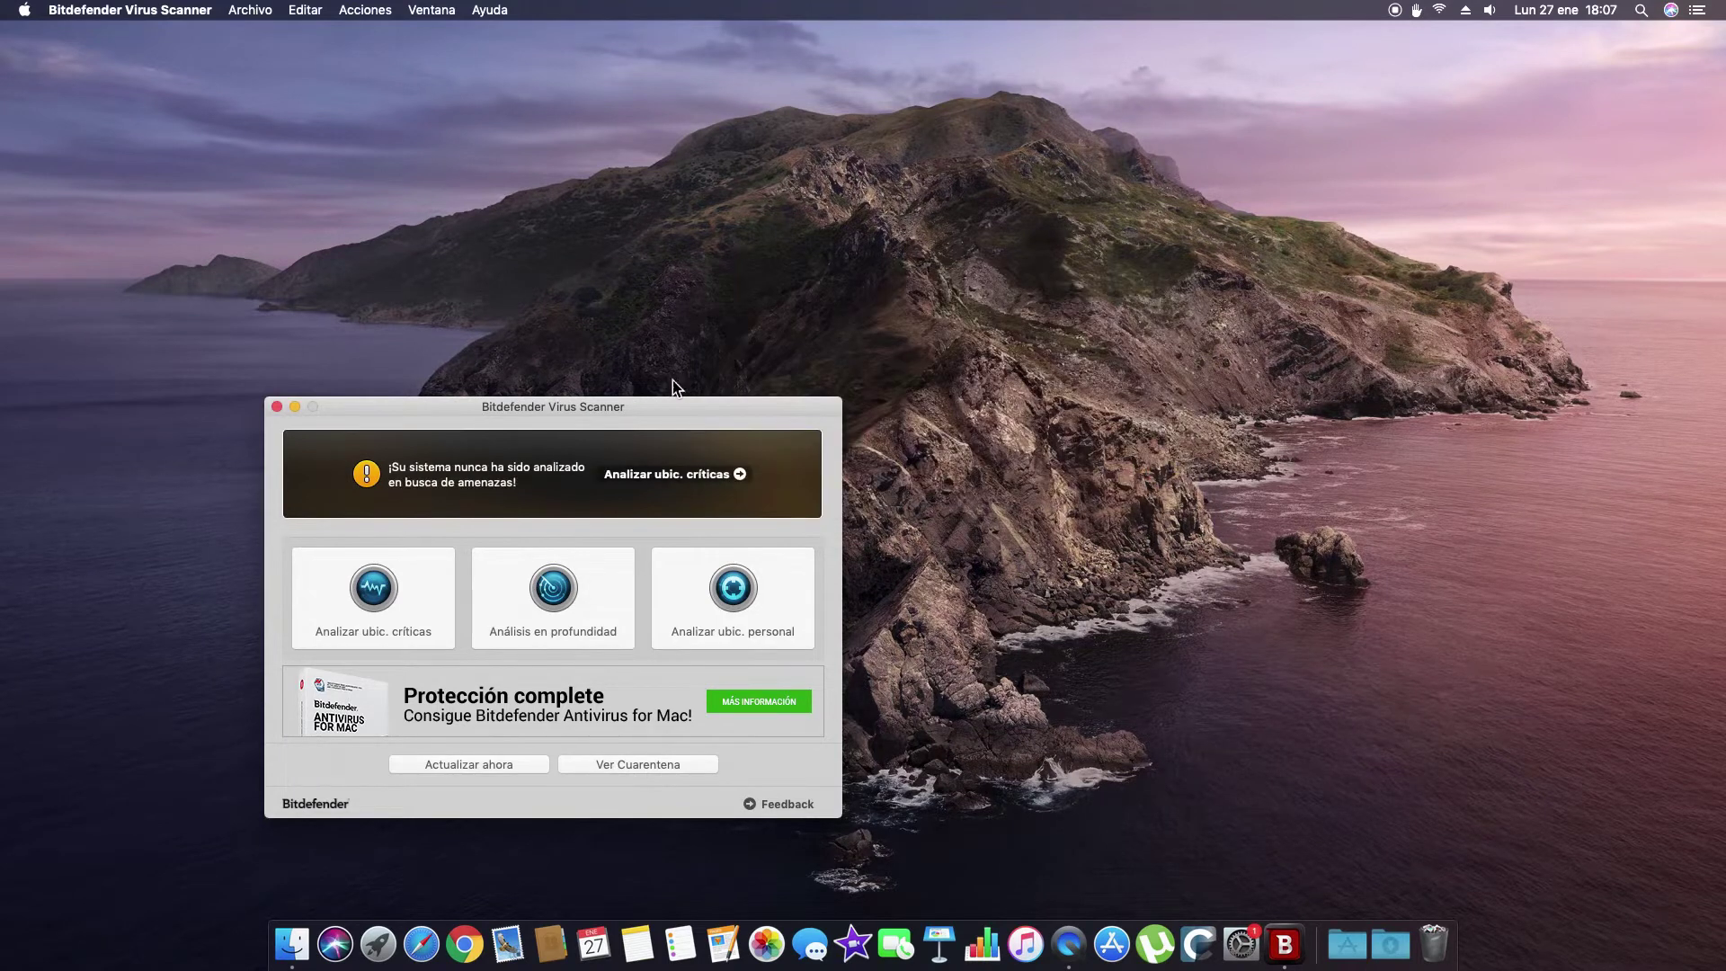
Run a critical locations scan with minimum protection, allowing access to the home, Library and Applications folders, and close its report
left_click_drag(689, 407, 928, 267)
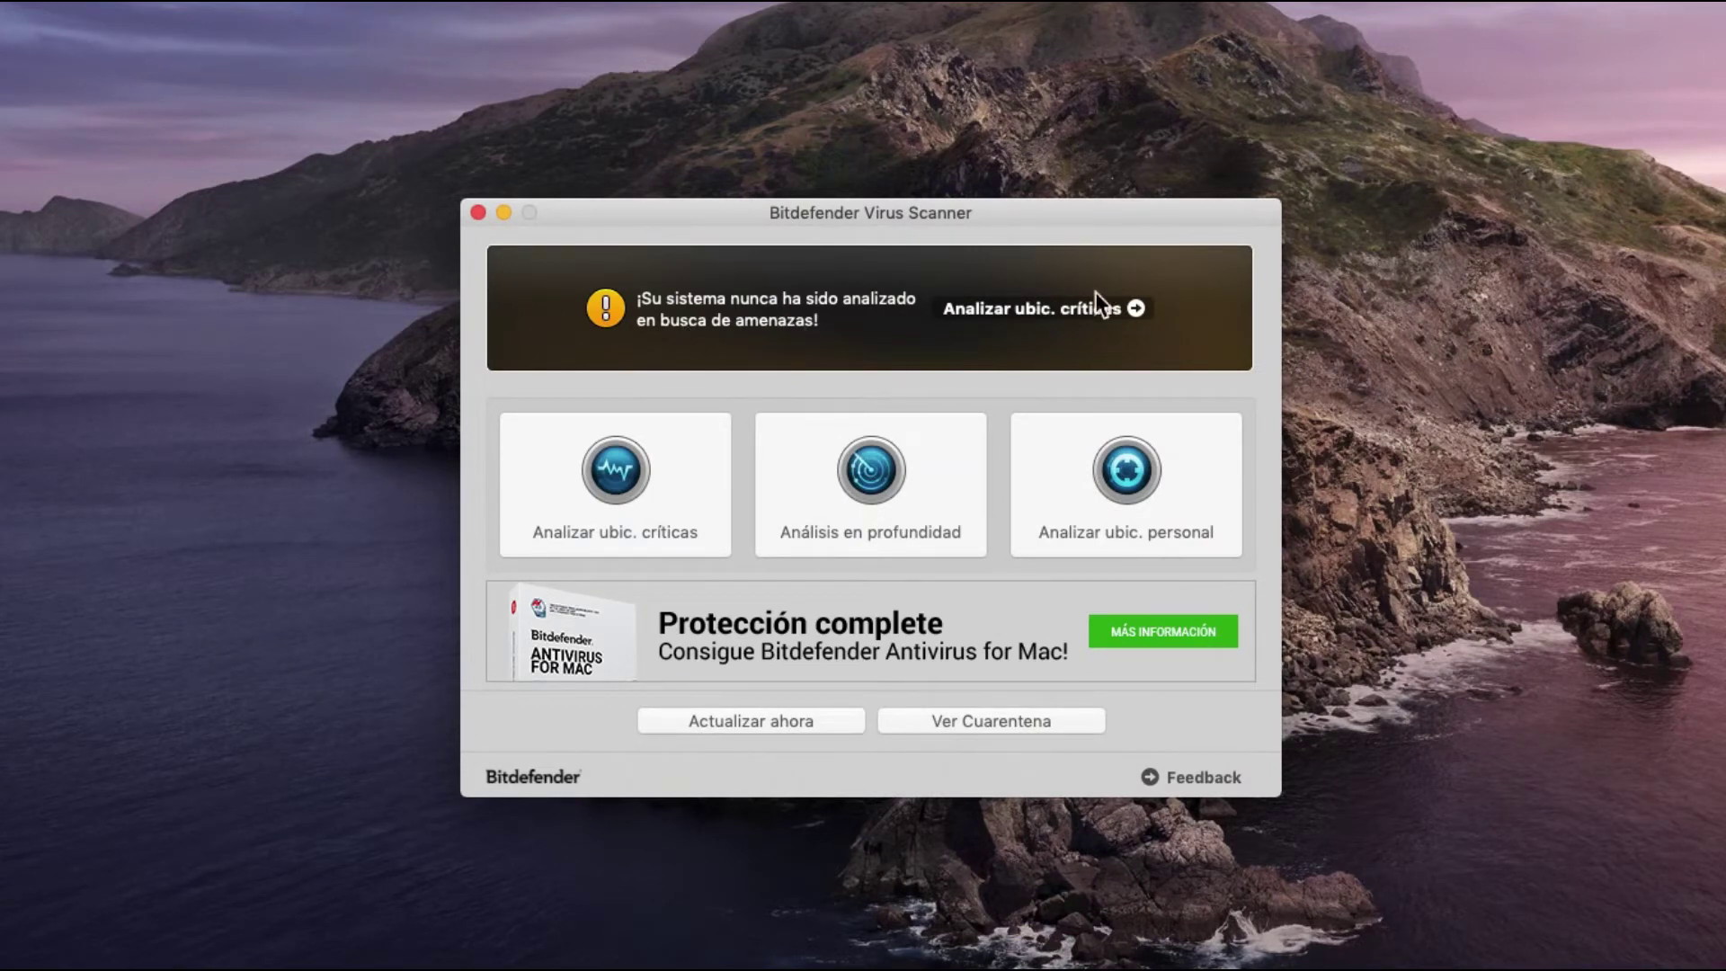
left_click(1137, 308)
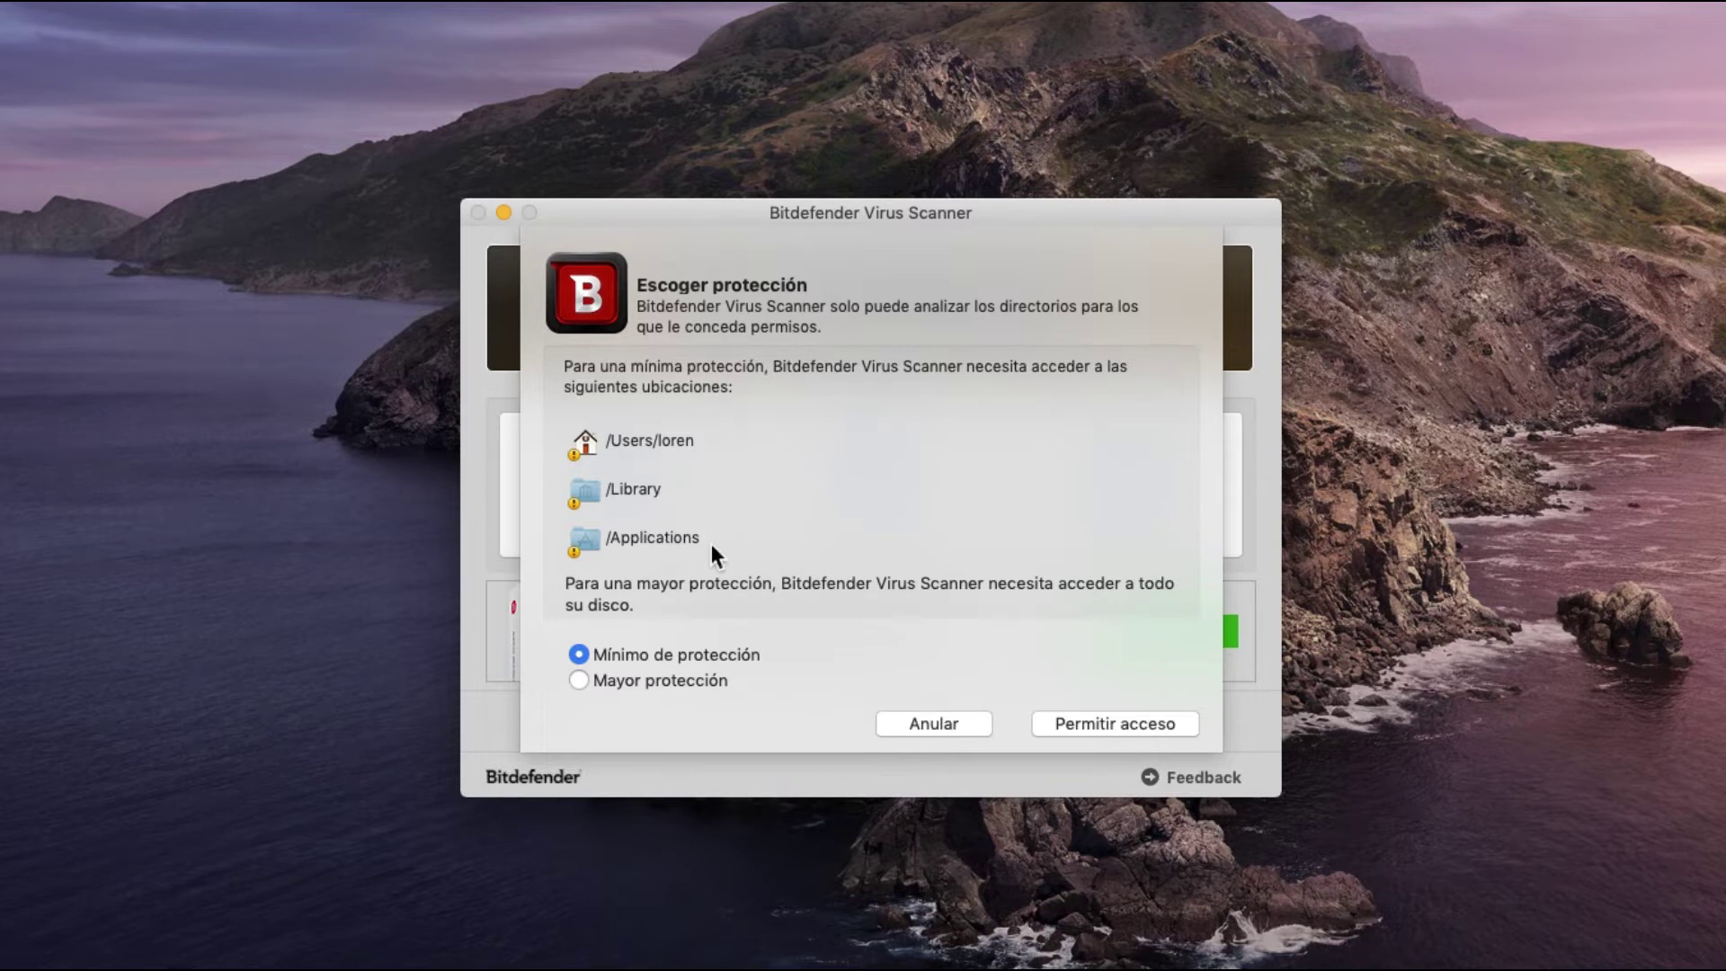
left_click(1108, 721)
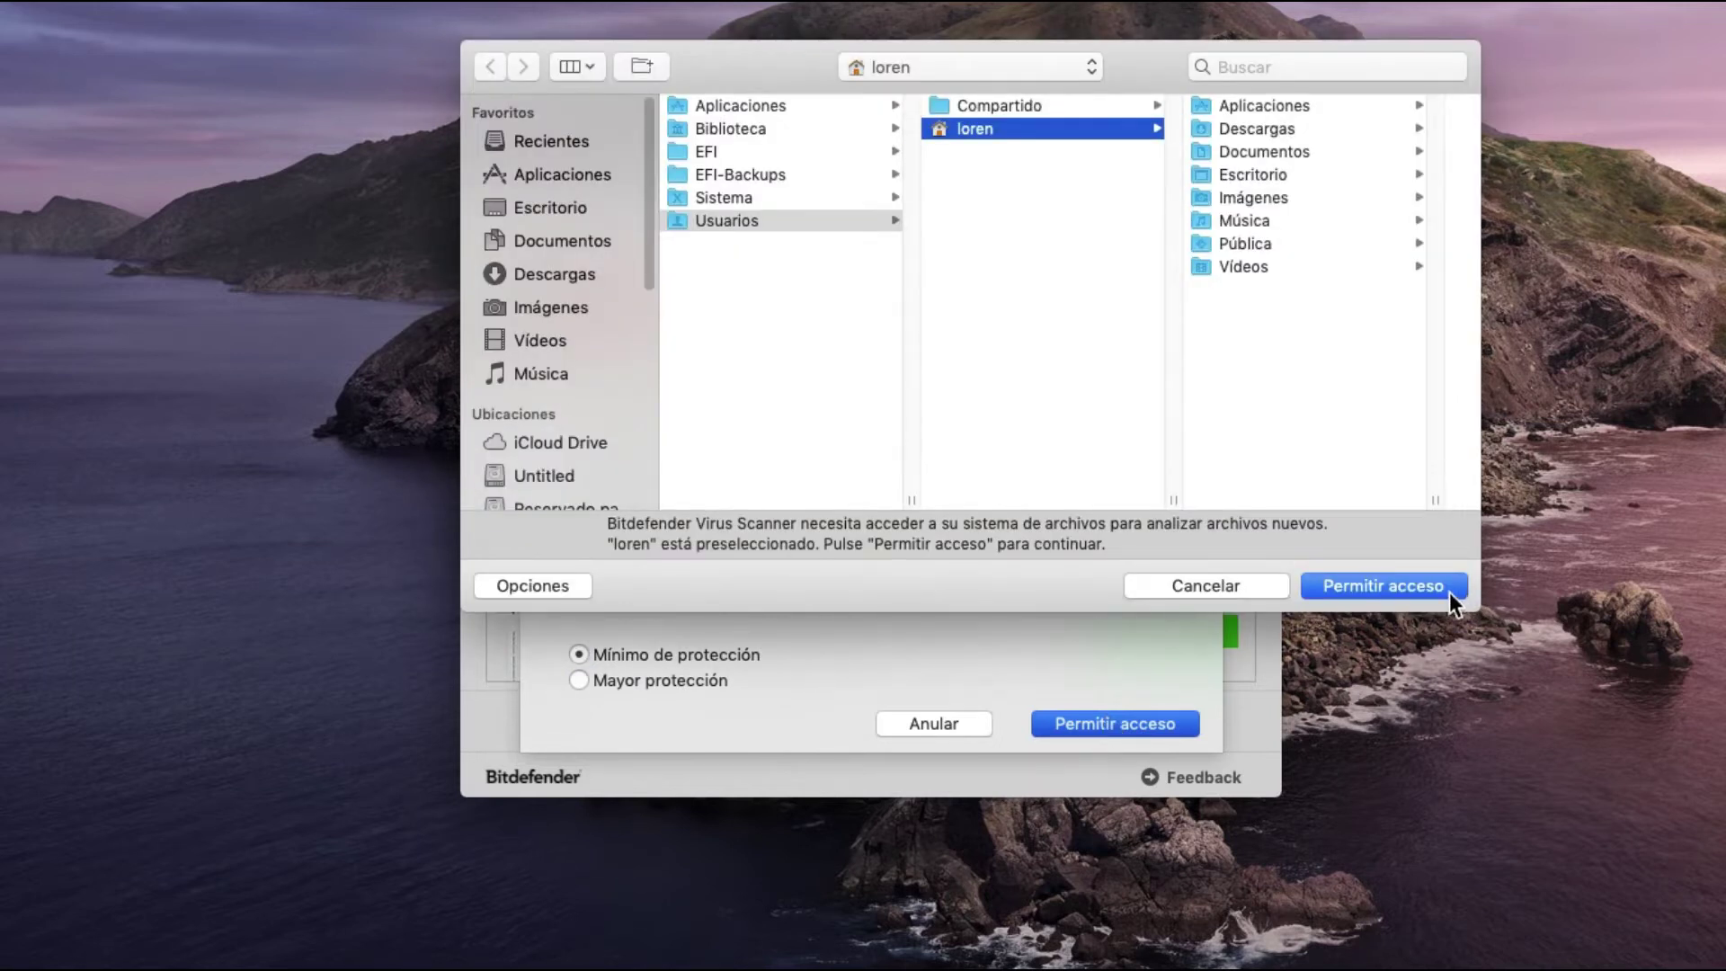
left_click(1393, 590)
left_click(1394, 591)
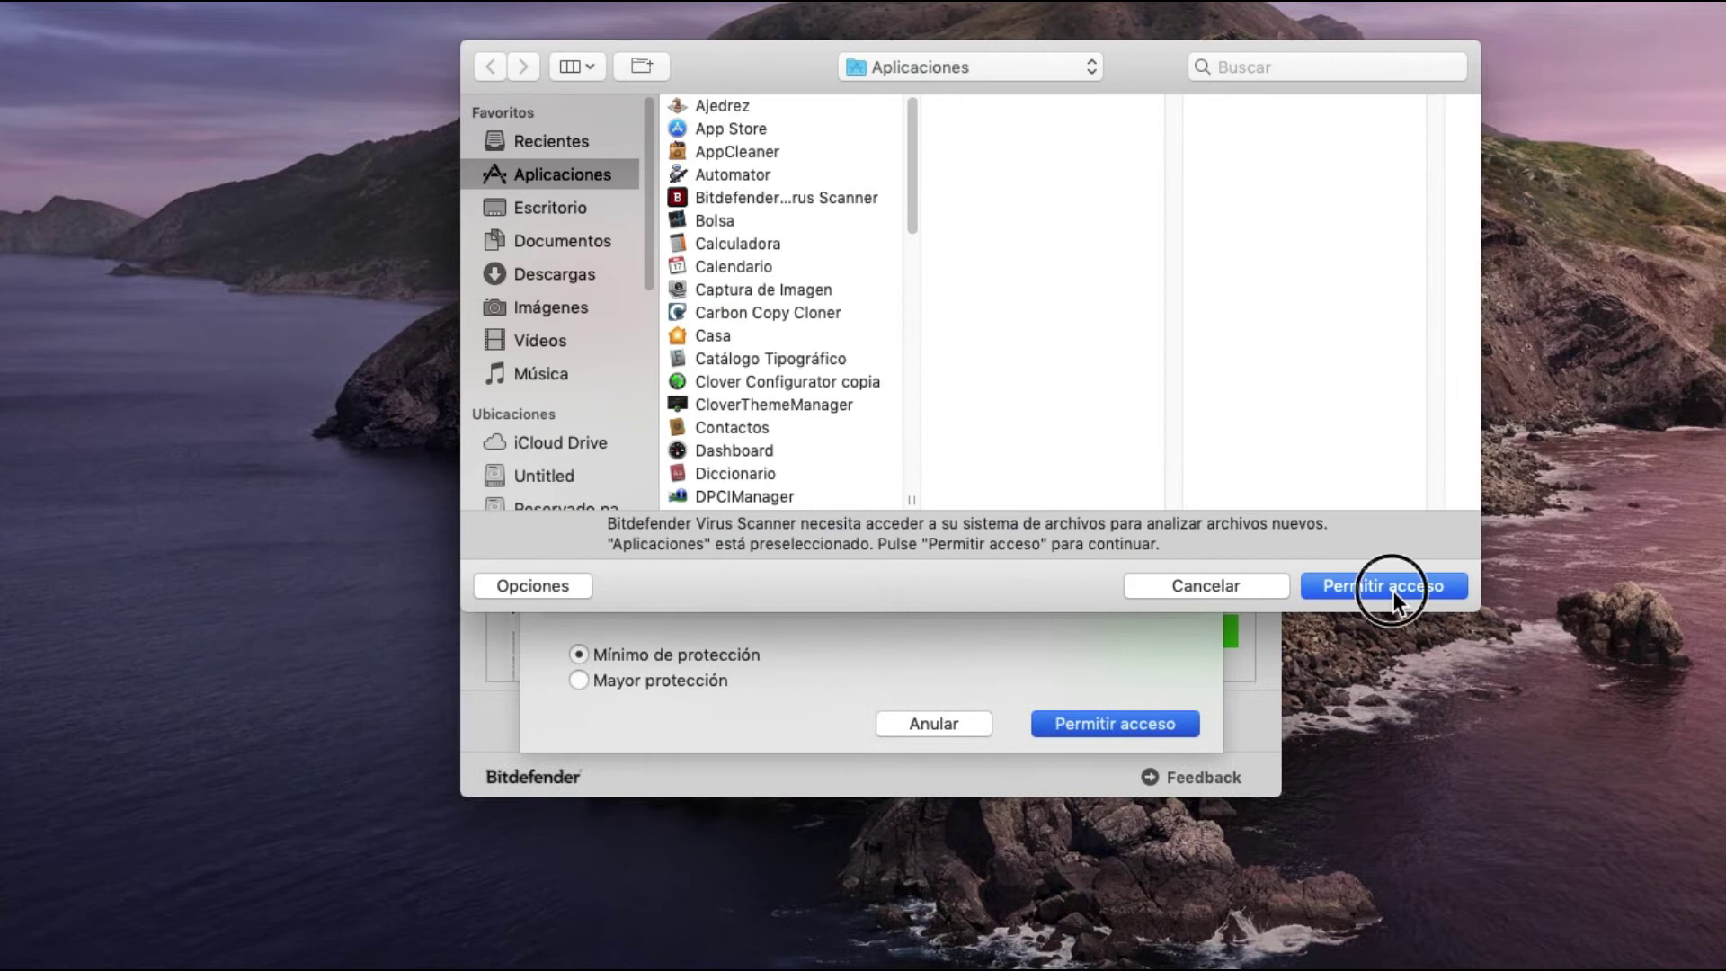
left_click(1394, 586)
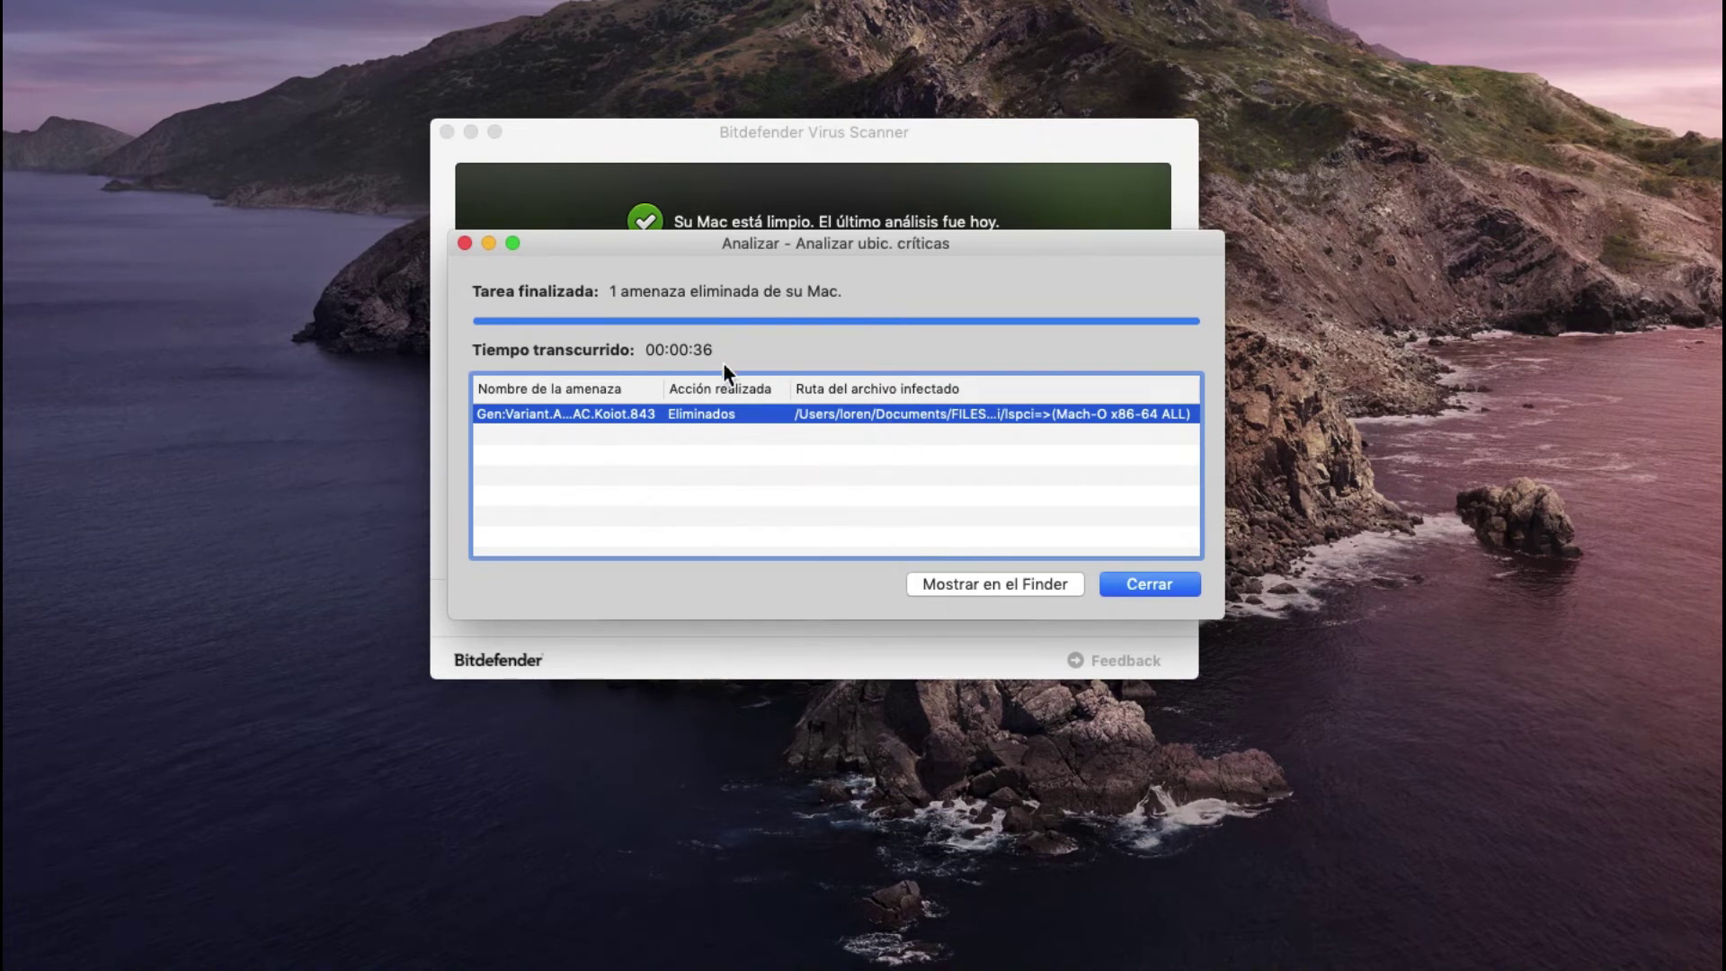
left_click(1134, 583)
Check the list of quarantined files and close the quarantine window
left_click_drag(1023, 142, 1094, 62)
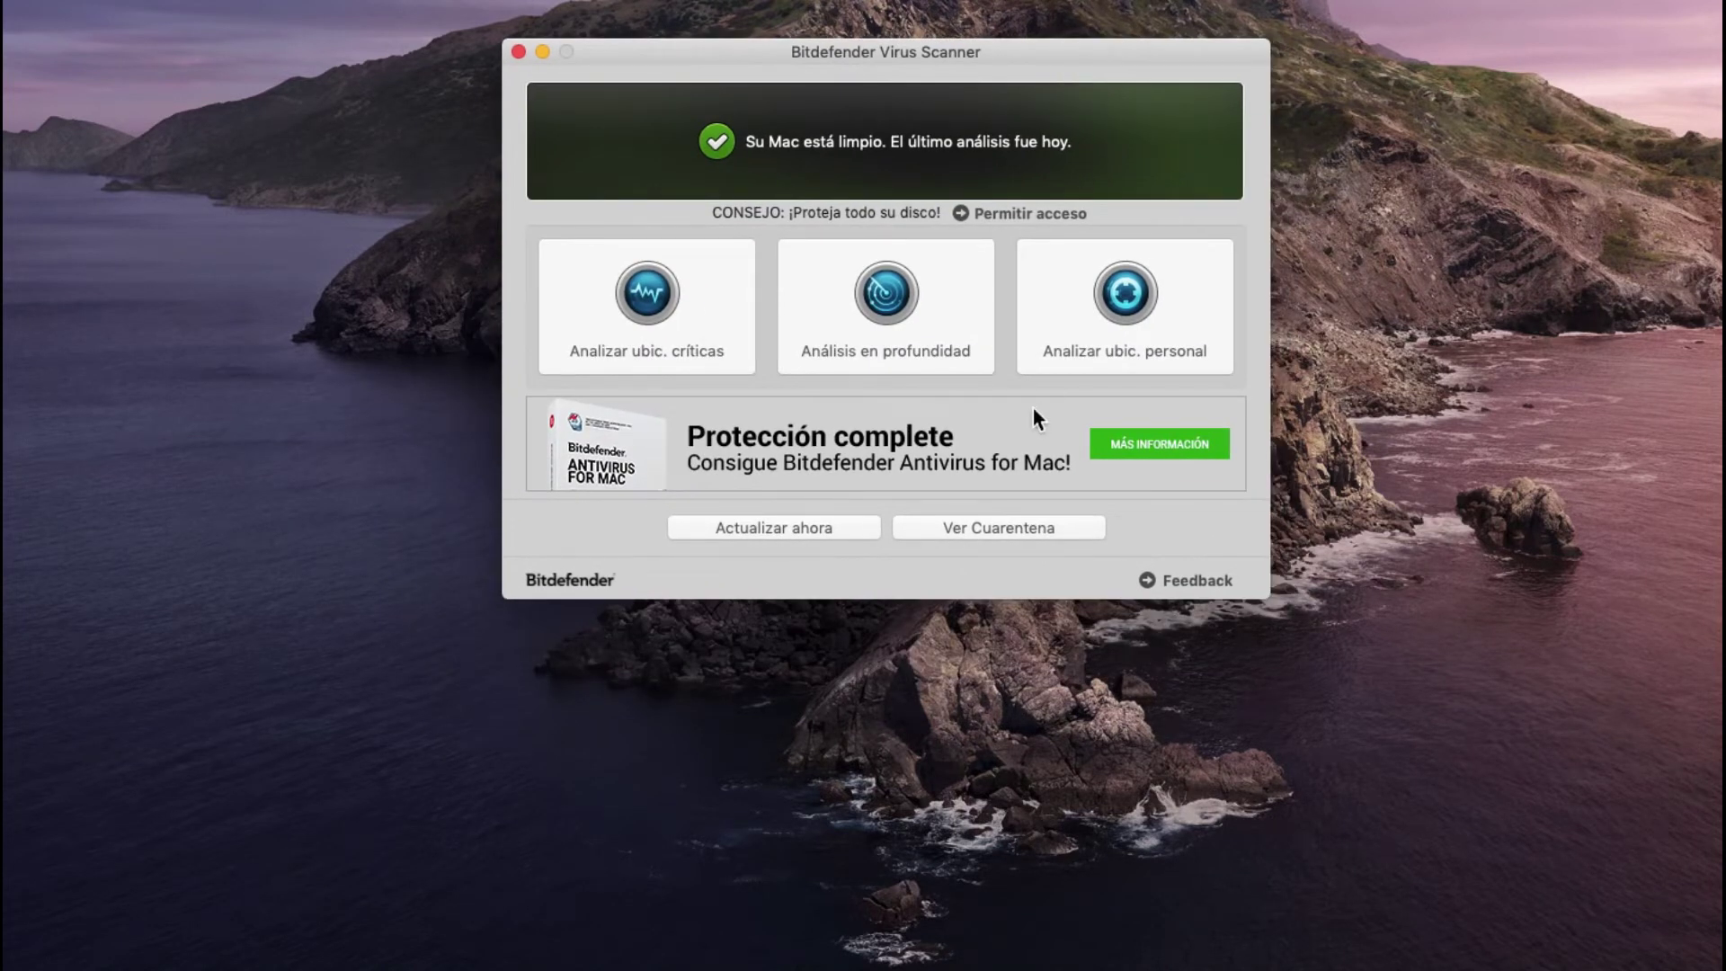
left_click(964, 527)
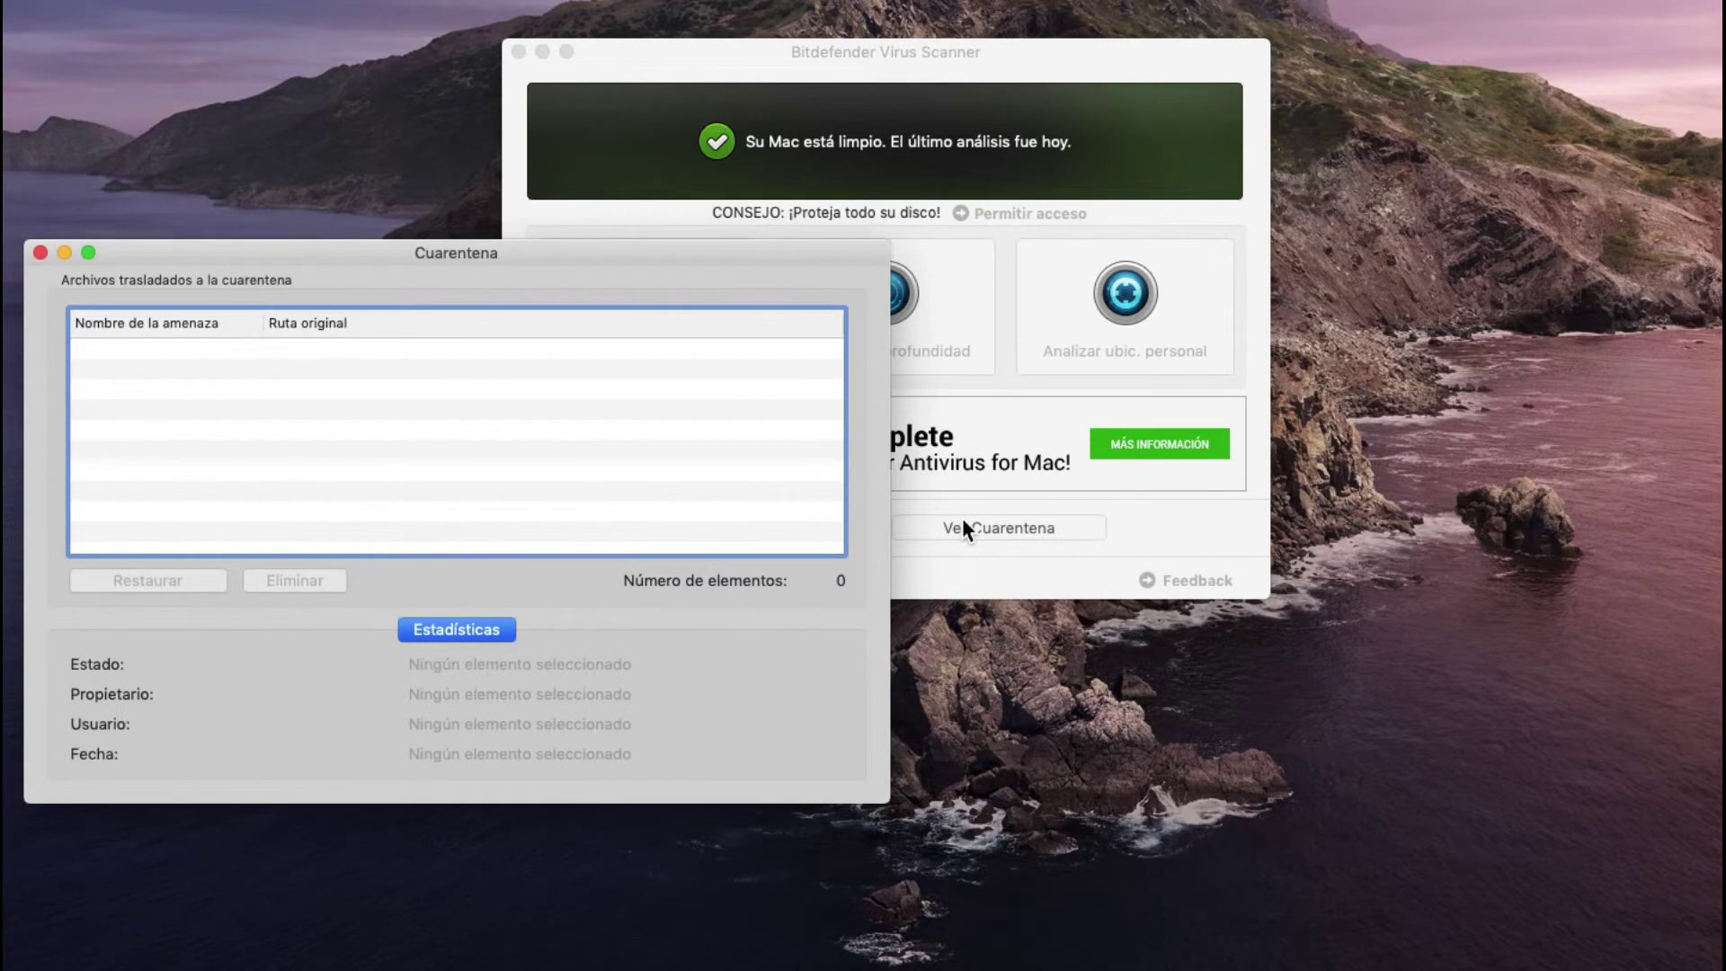
left_click(40, 252)
Repeat the critical locations scan and close its report, and start a deep scan and cancel it
left_click(675, 339)
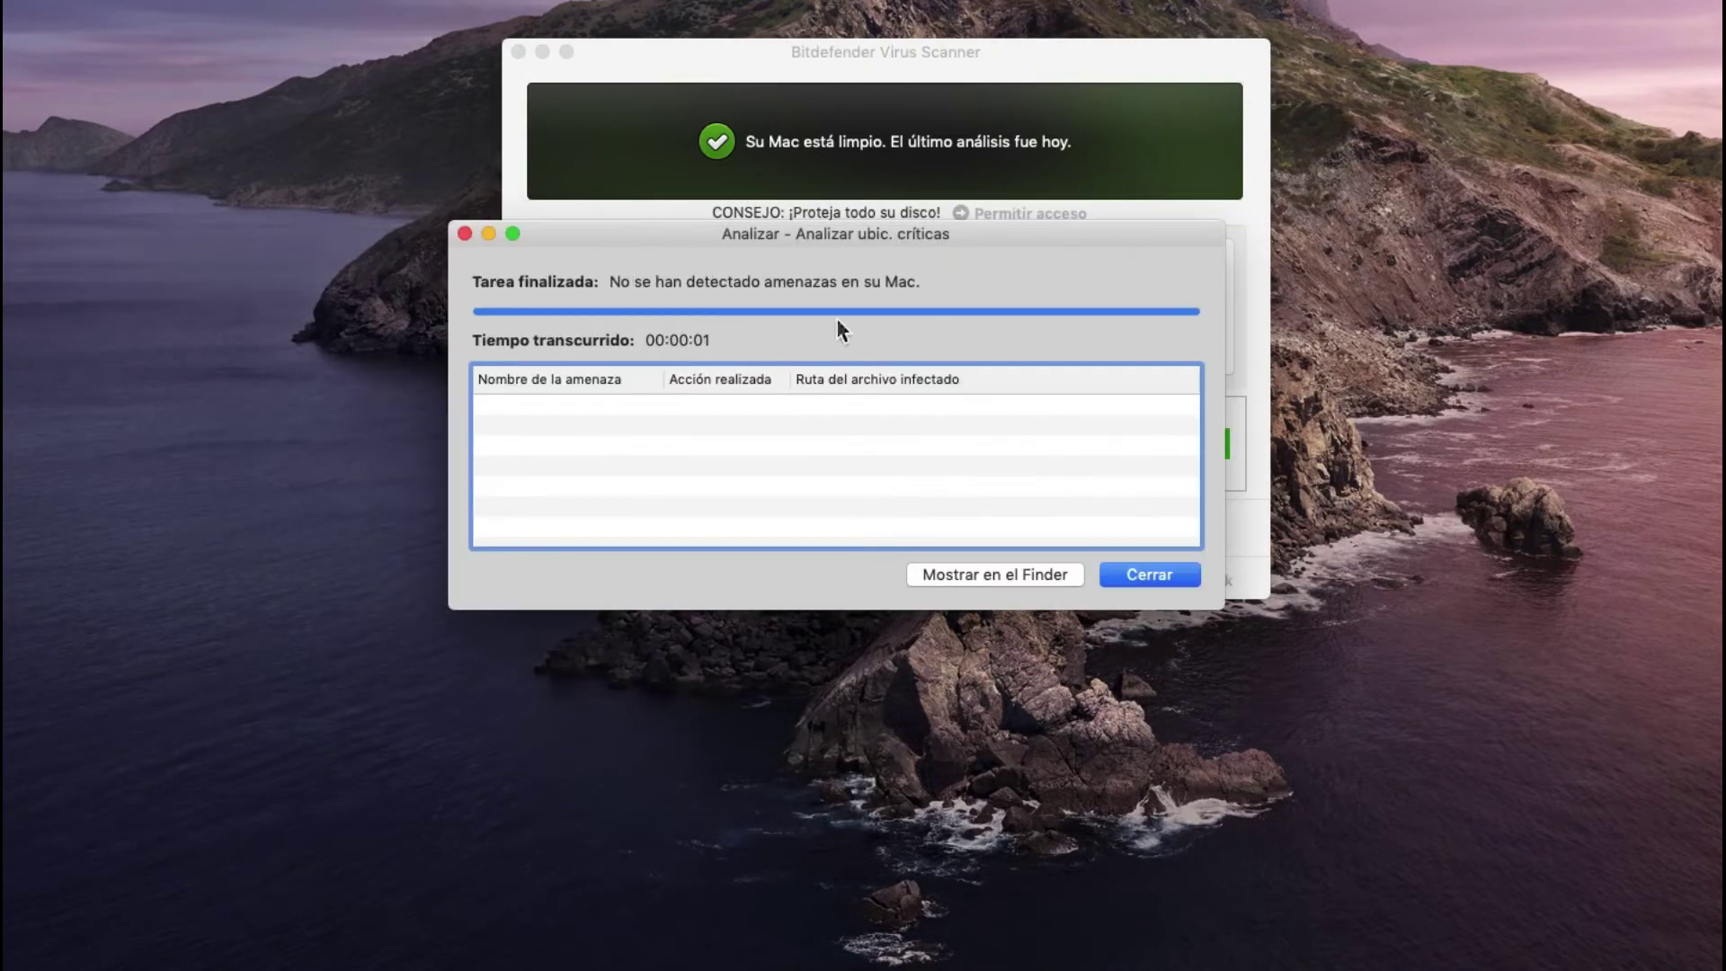
left_click(1135, 572)
left_click(919, 316)
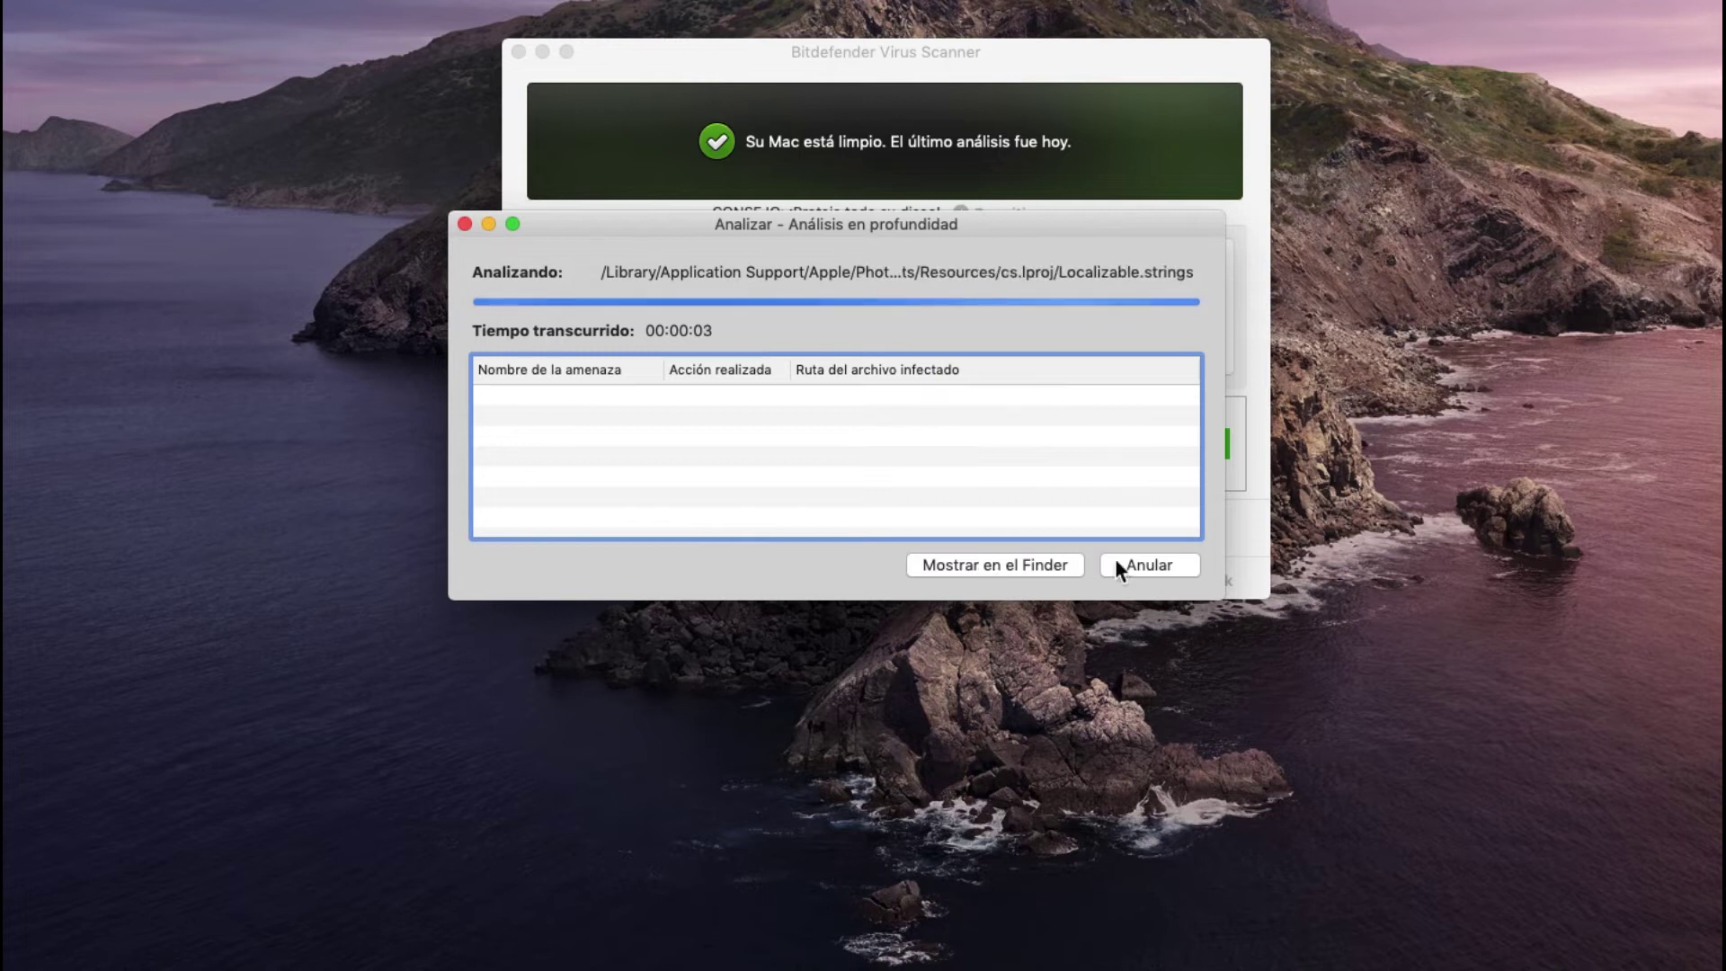
left_click(1140, 563)
Browse the Aplicaciones, Descargas, Documentos and Escritorio folders as custom scan locations, and leave the chooser without scanning
left_click(1128, 297)
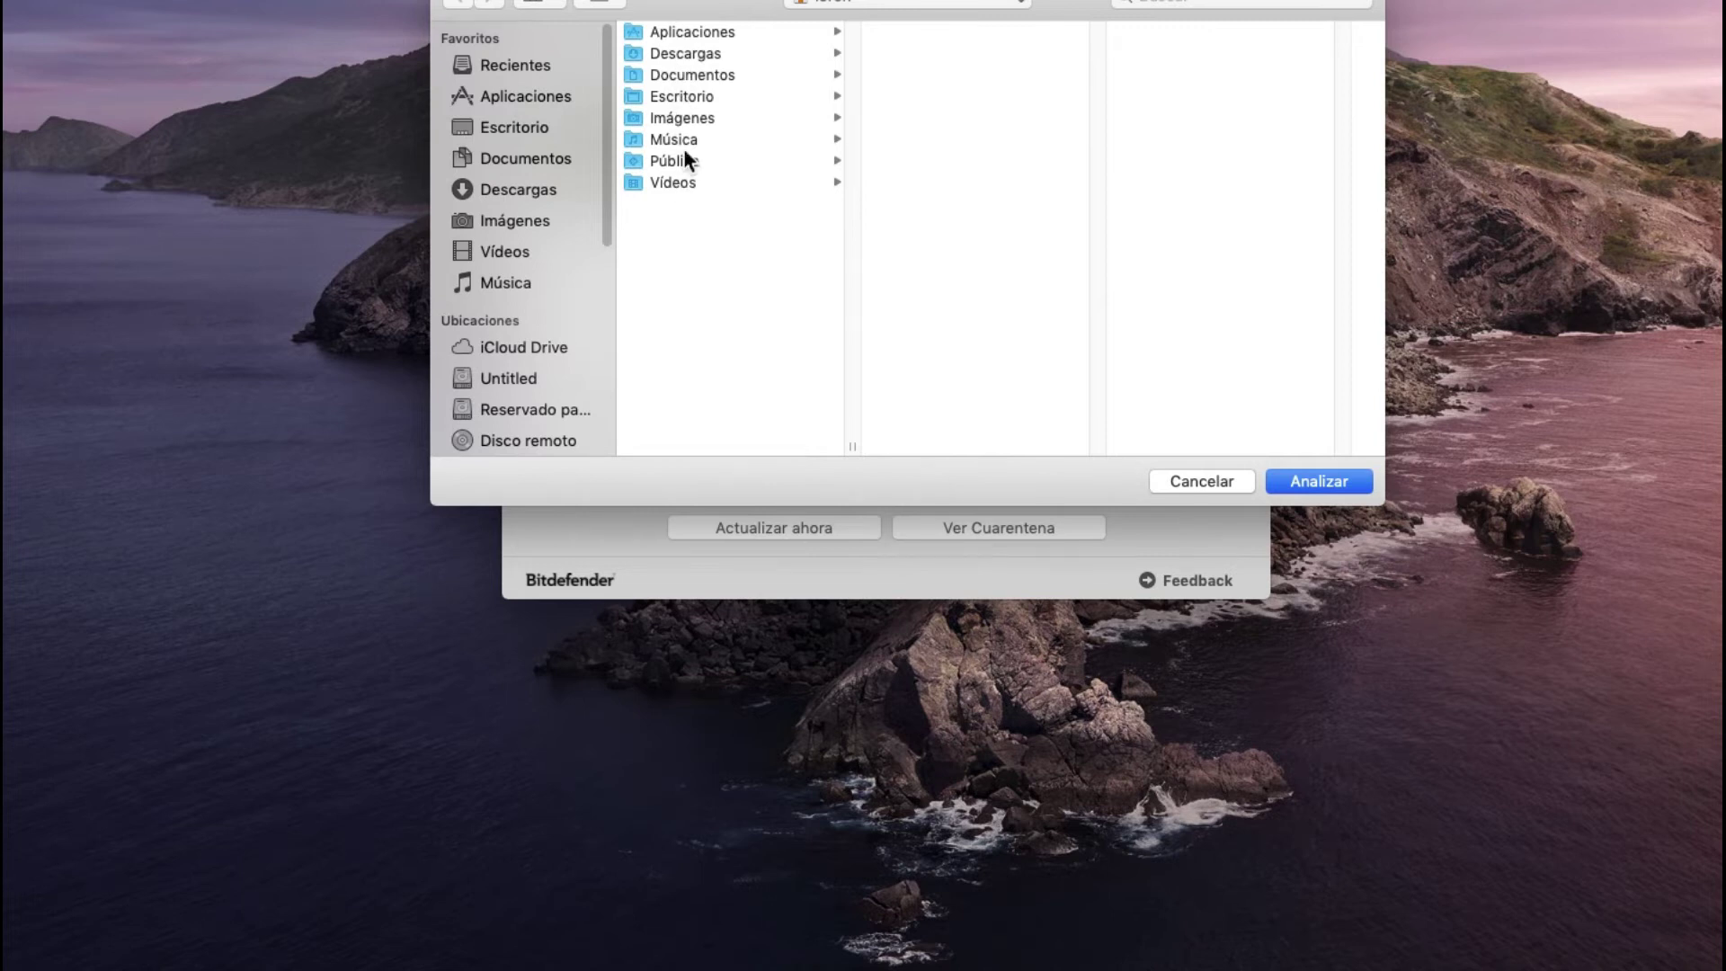
left_click(688, 32)
left_click(796, 49)
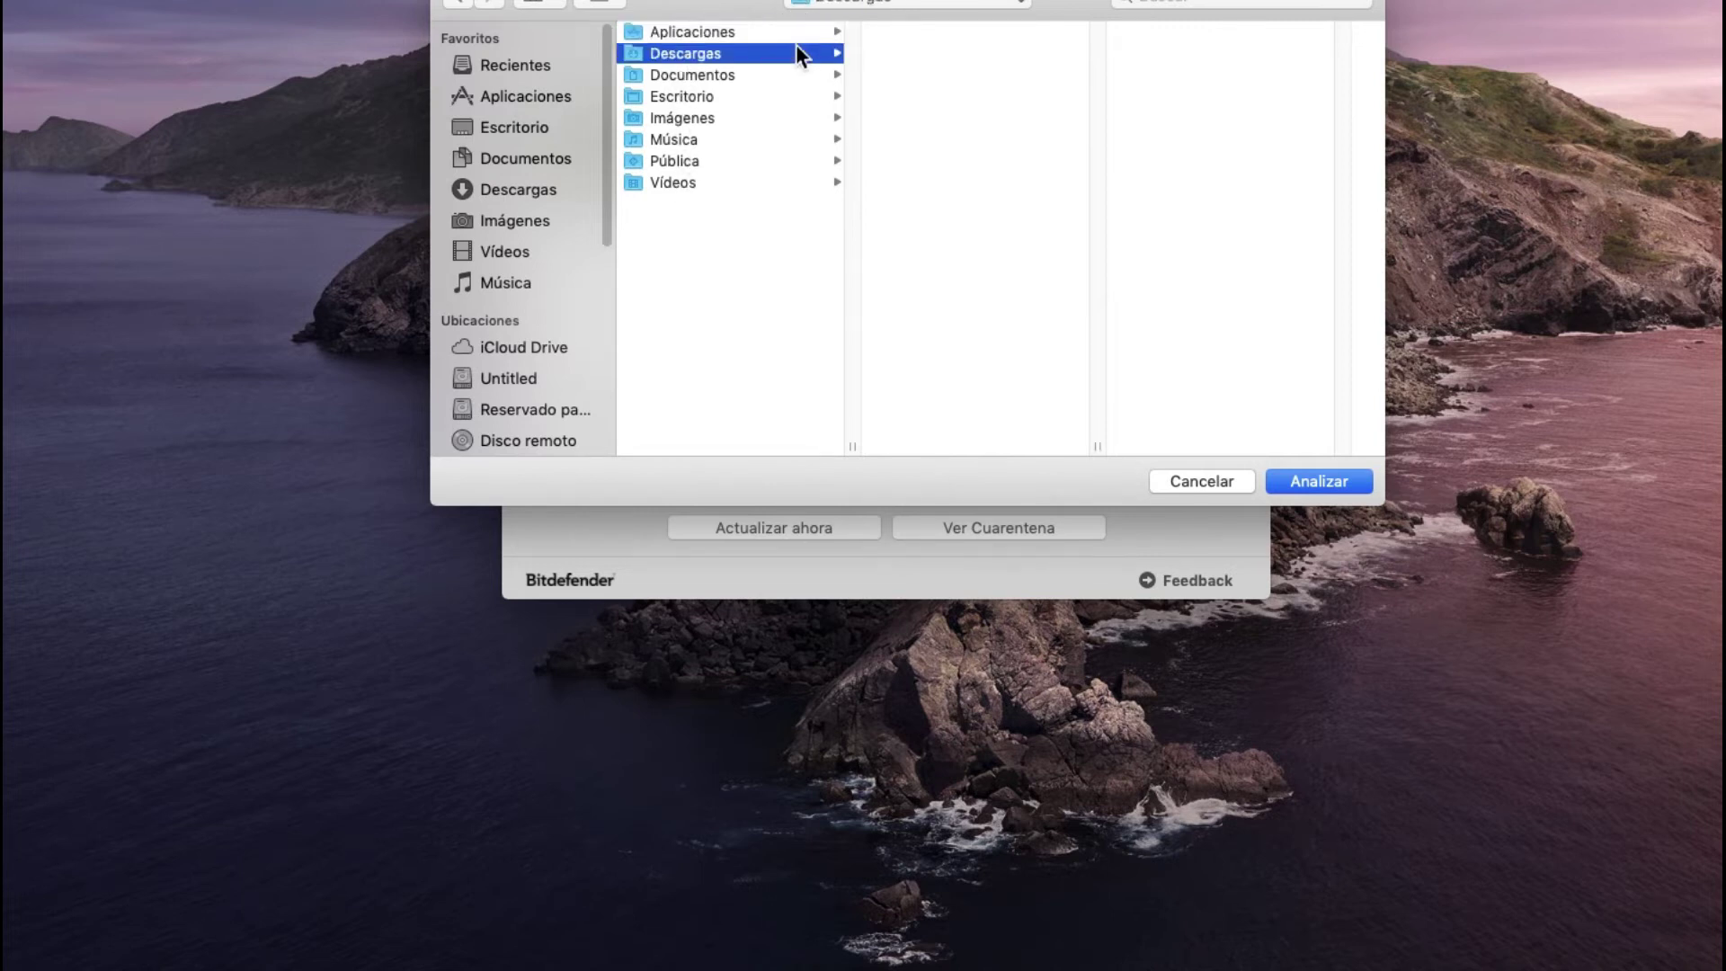
left_click(793, 79)
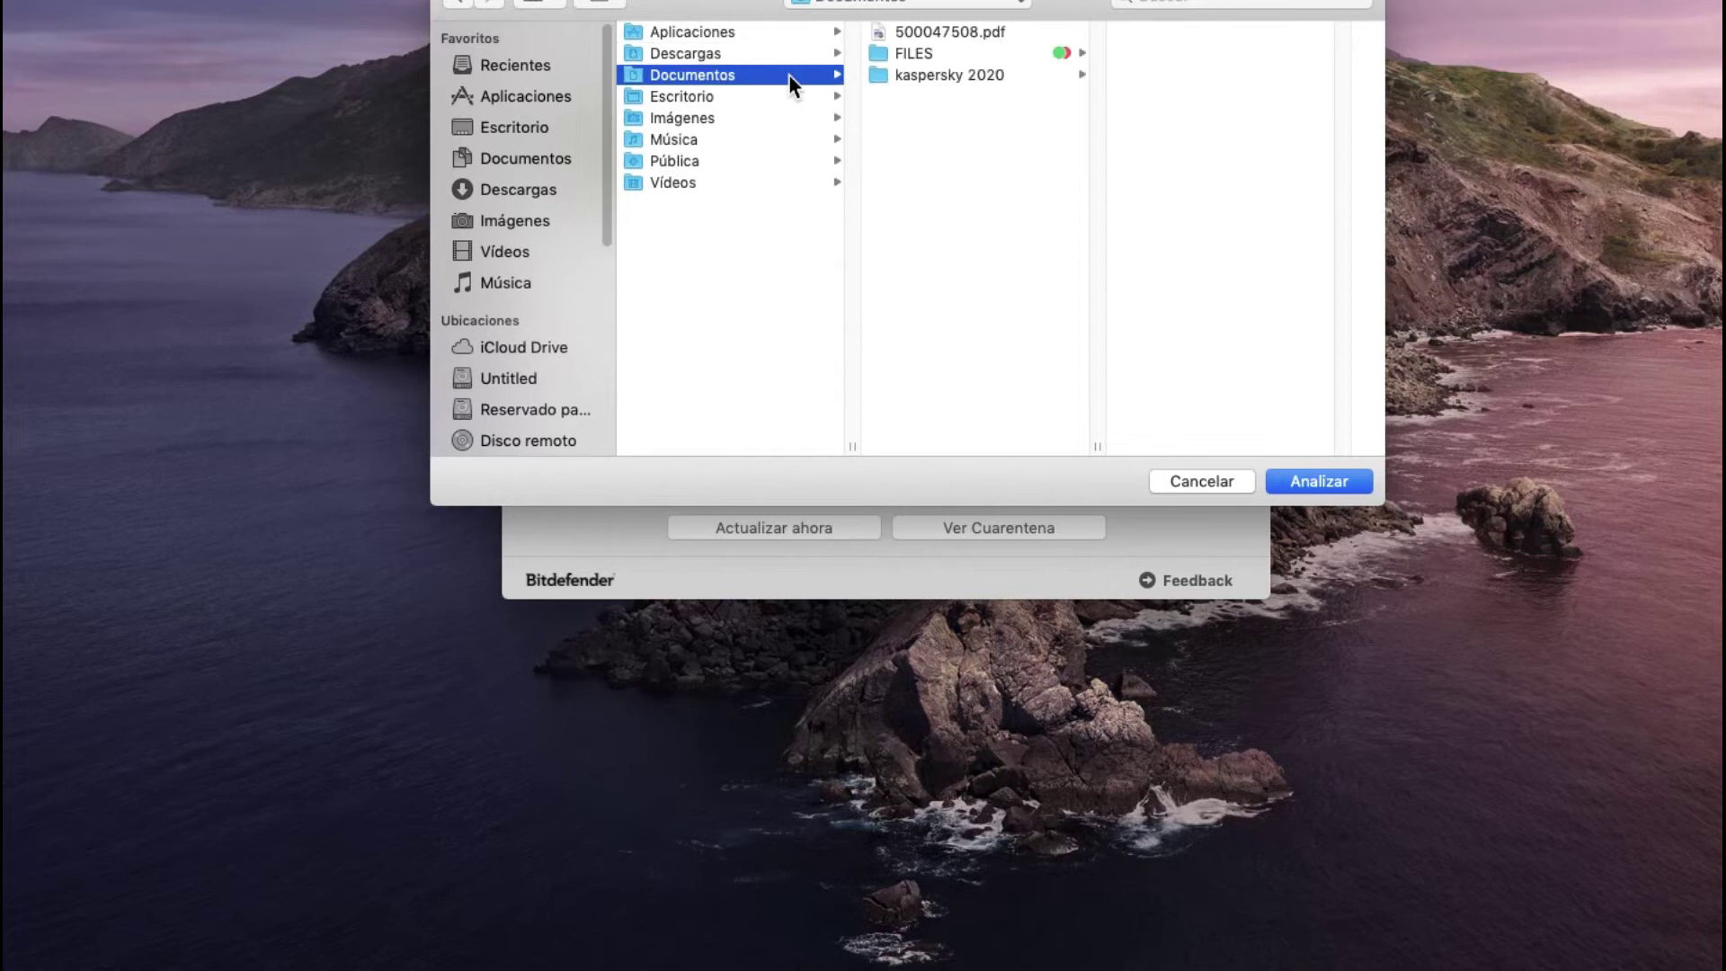
left_click(797, 99)
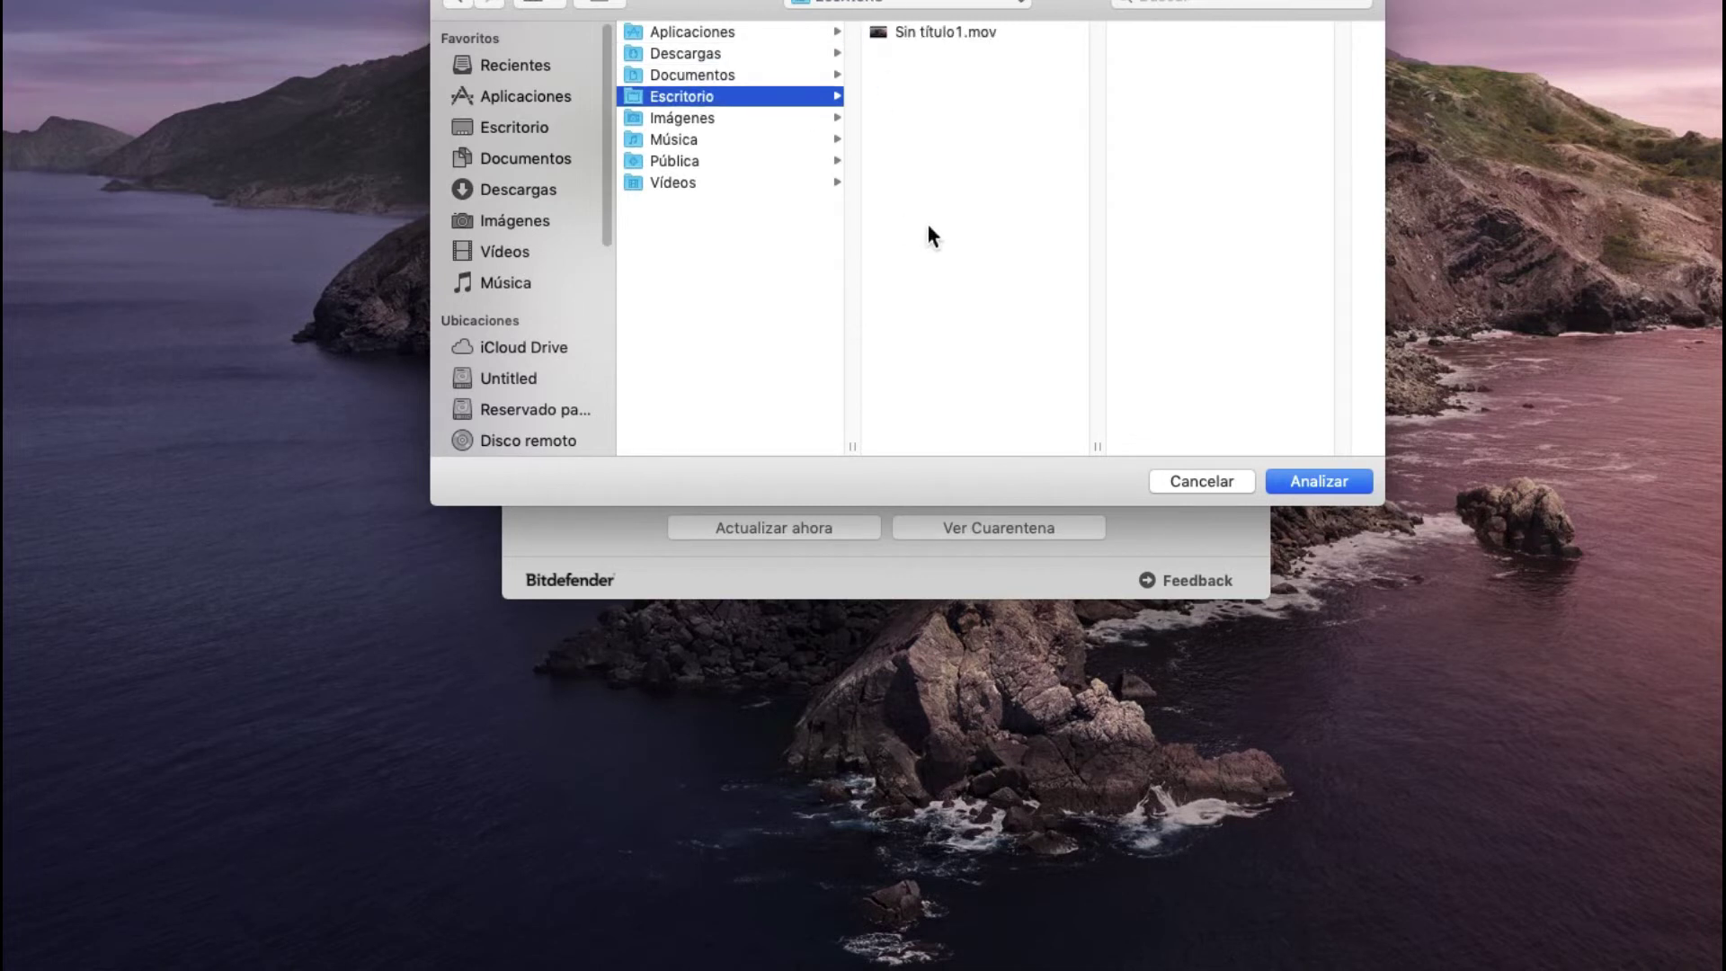
left_click(1168, 481)
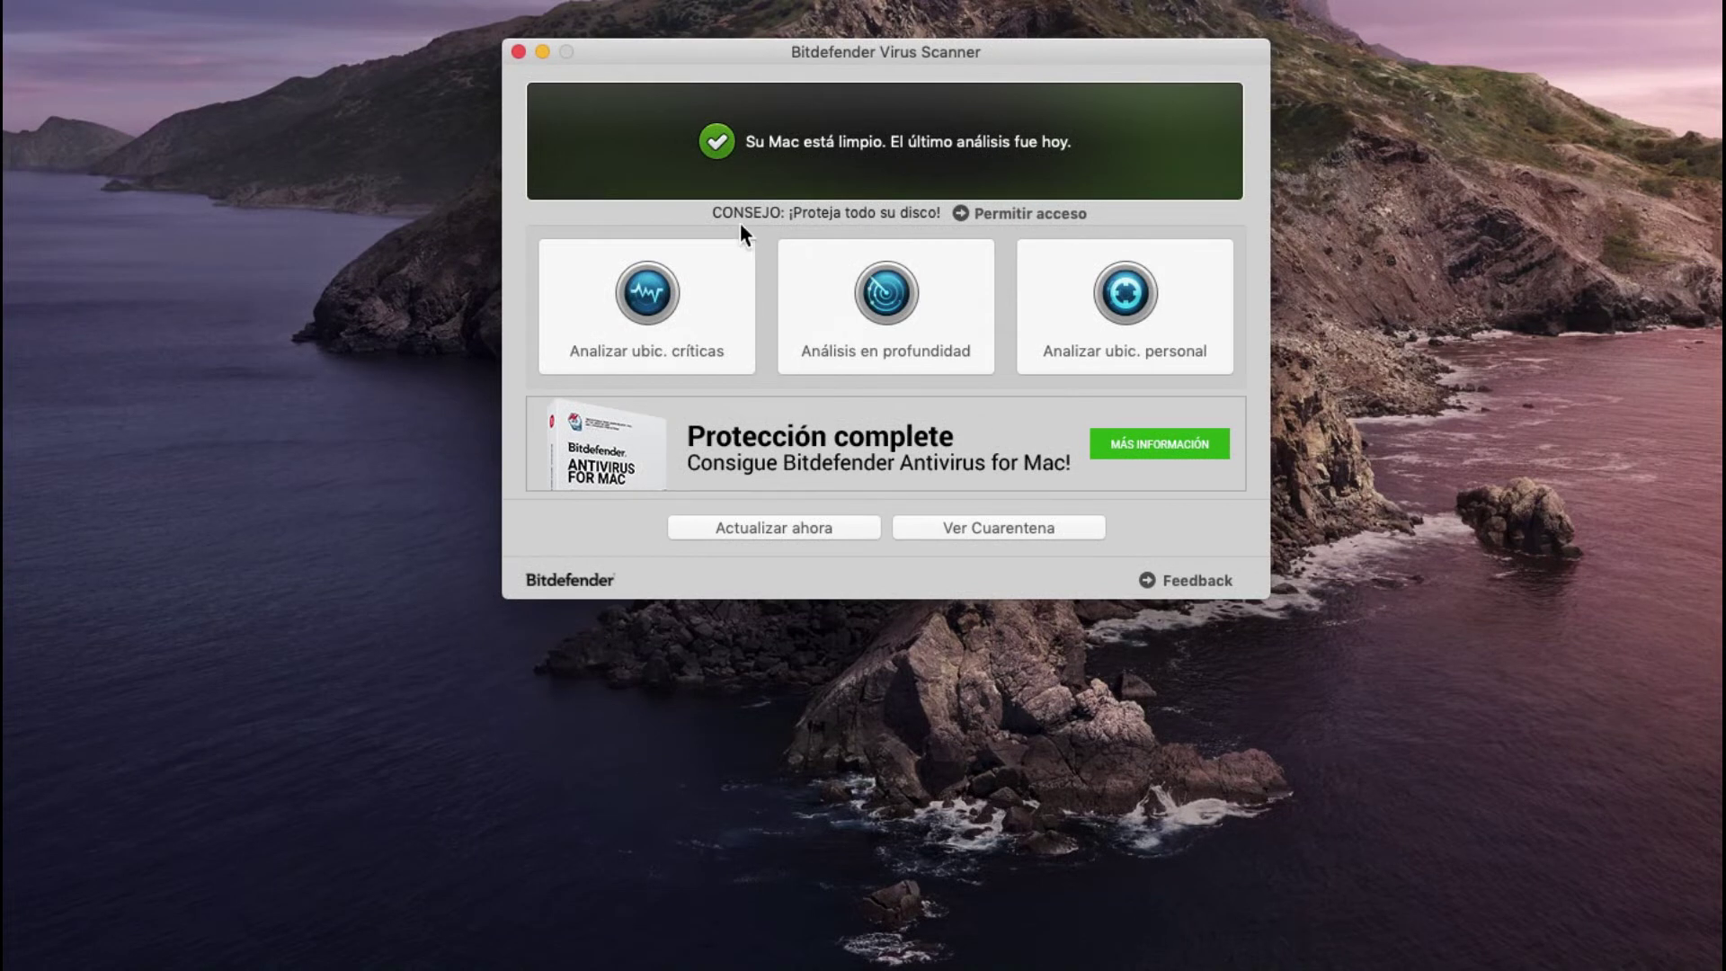
Grant the scanner access to the whole SSD Mojave disk and close the resulting critical locations scan report
left_click(1017, 218)
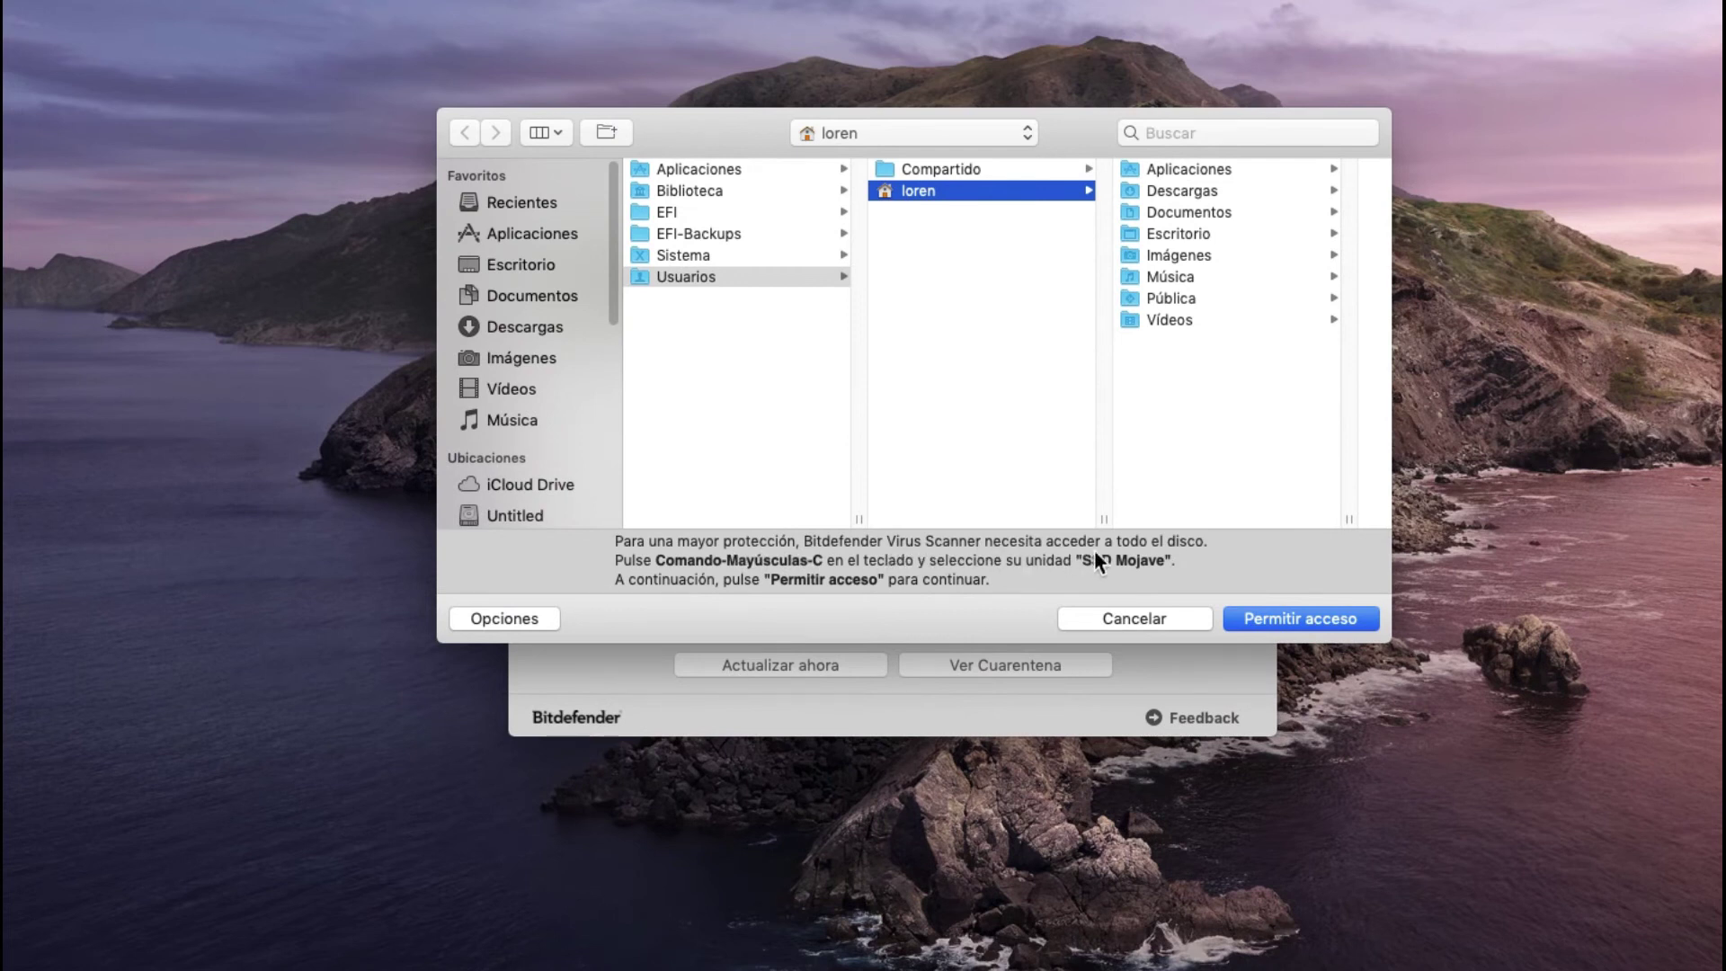
left_click(911, 137)
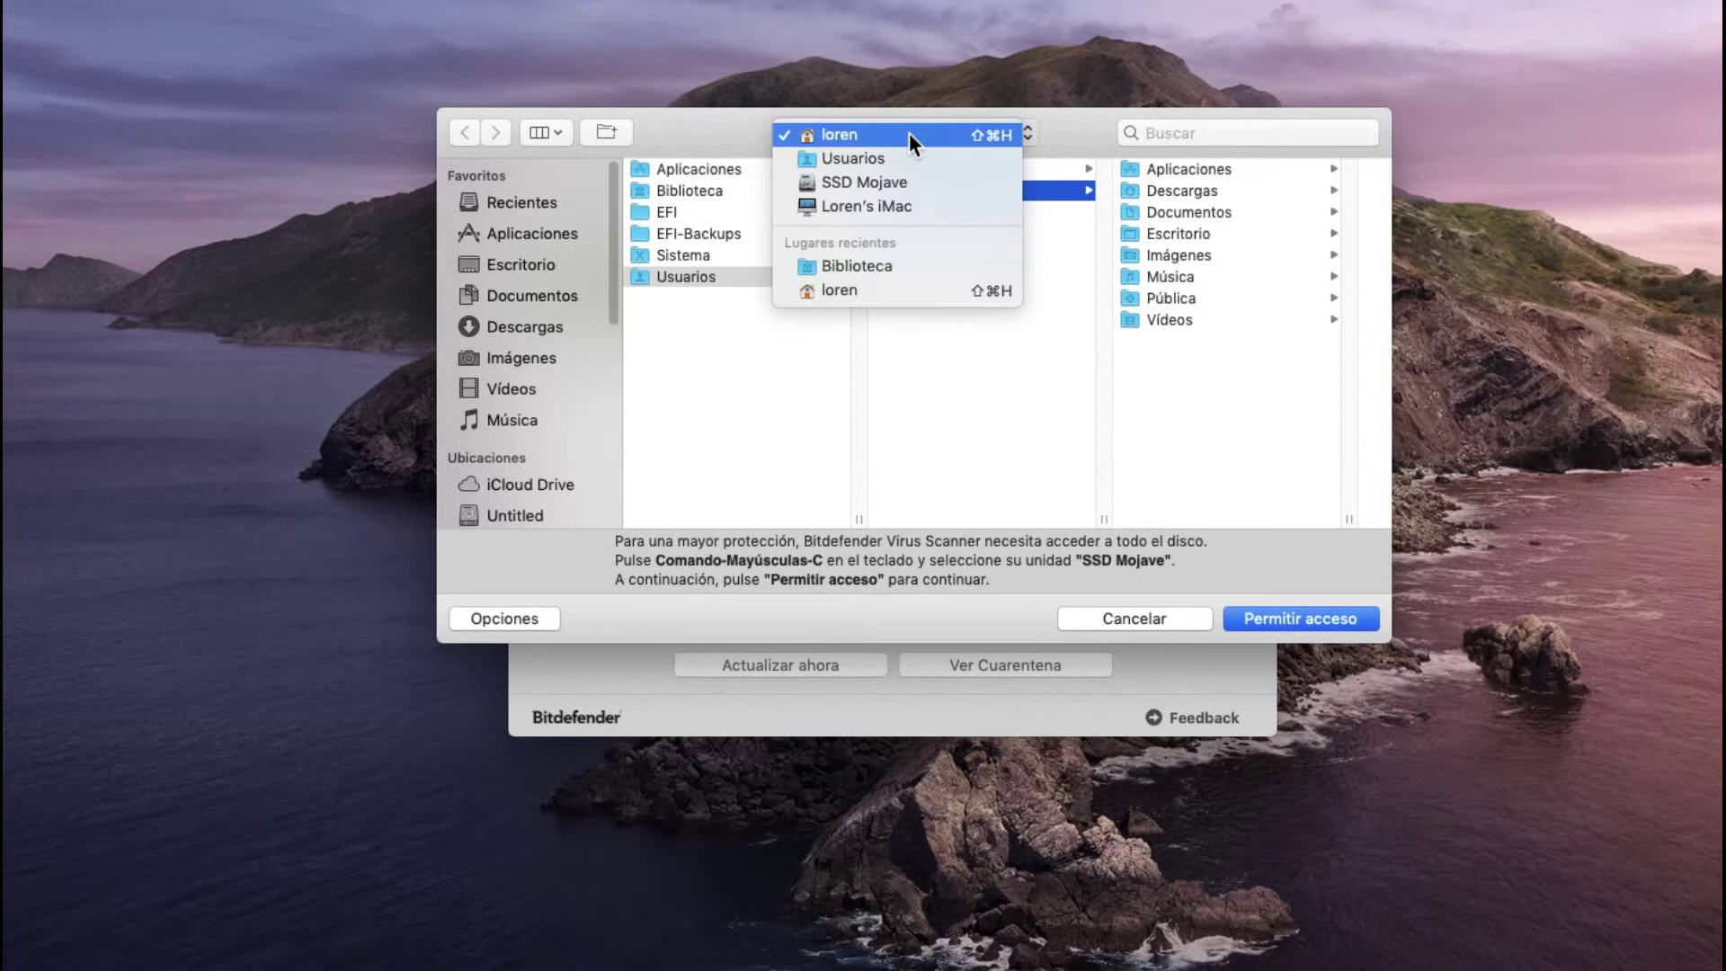
left_click(872, 182)
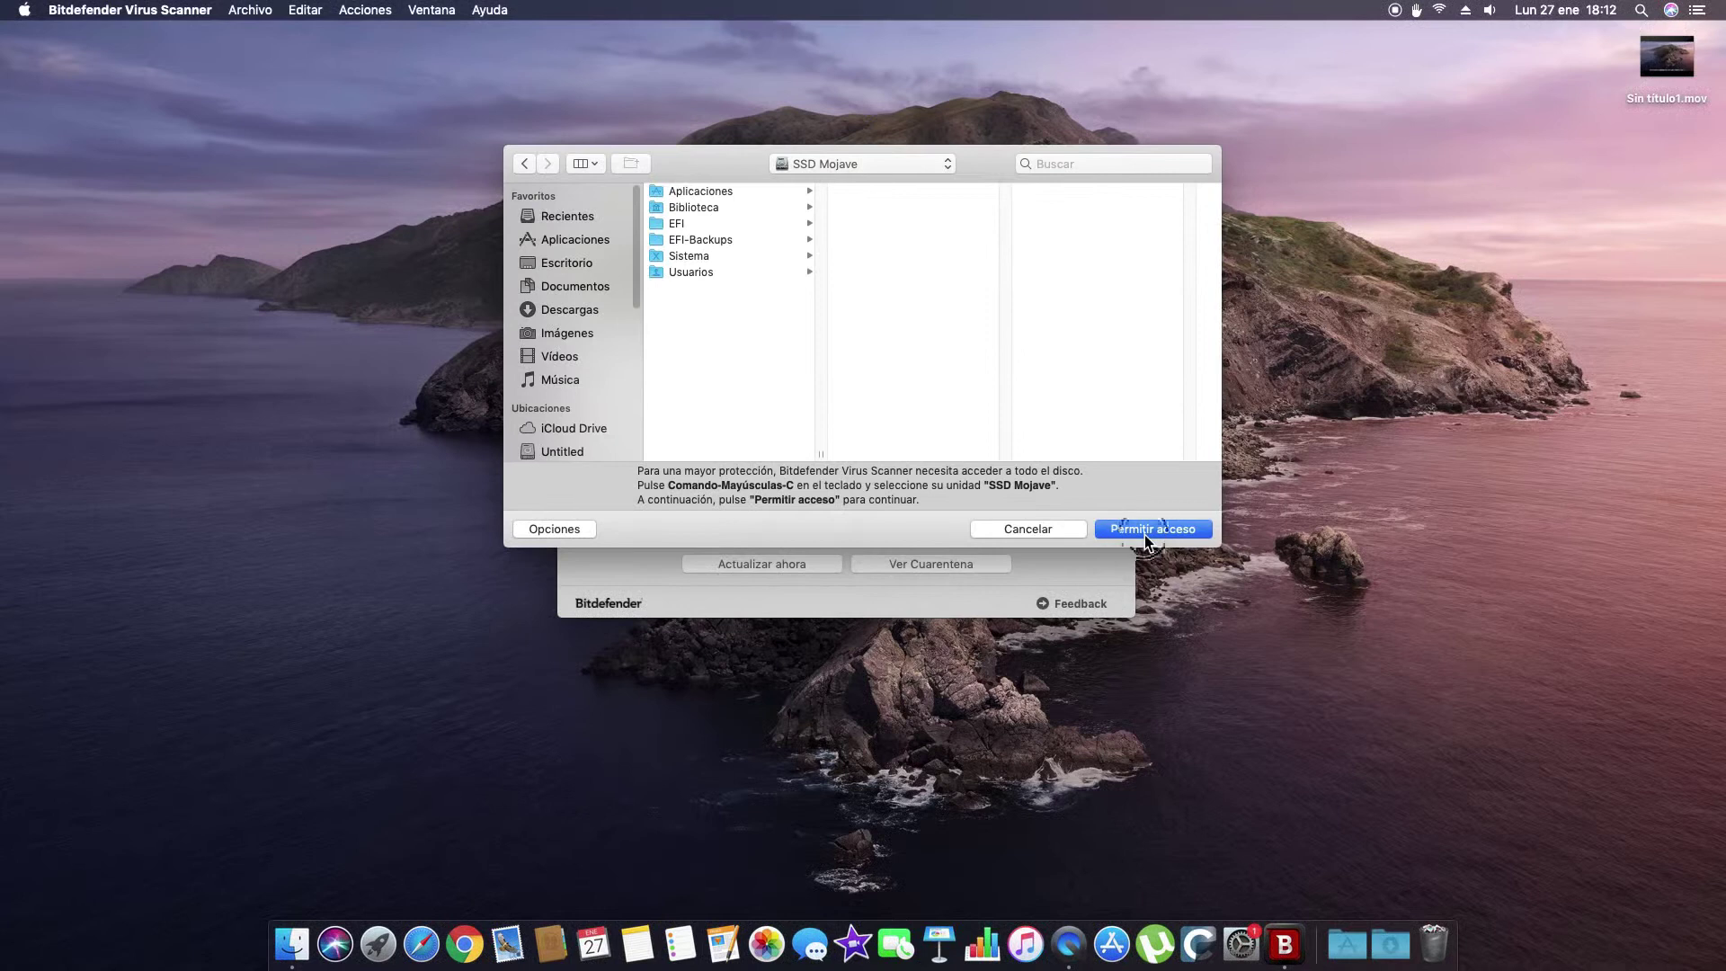
left_click(1294, 621)
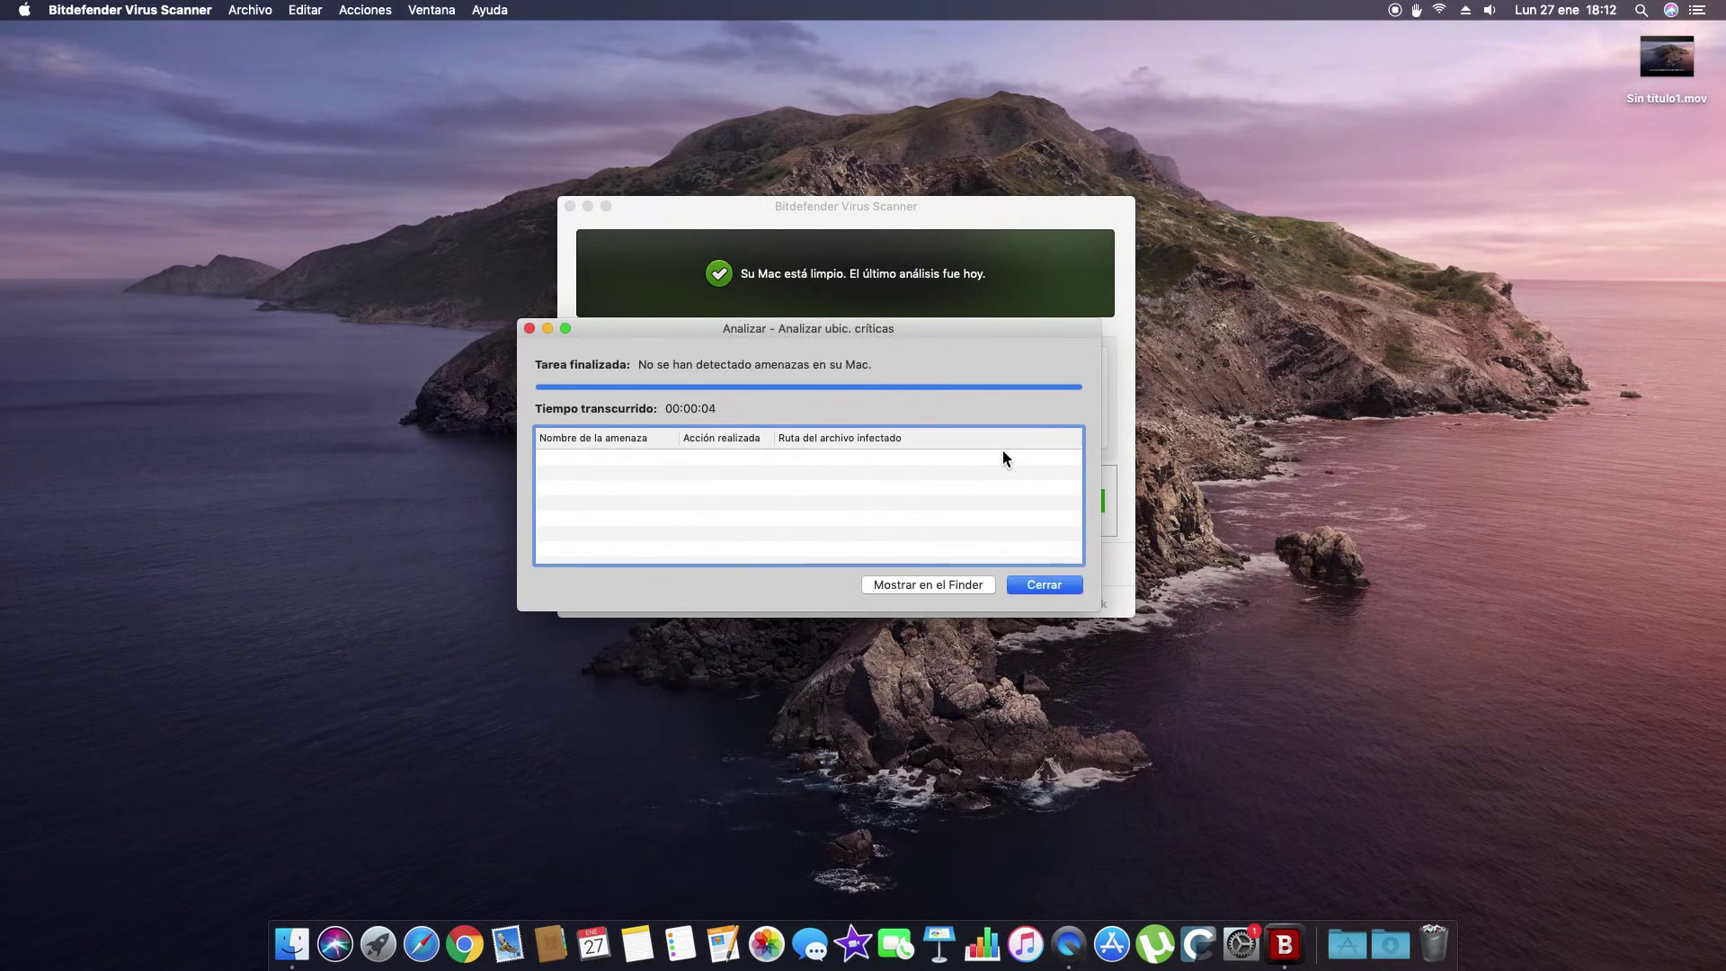
left_click(1054, 584)
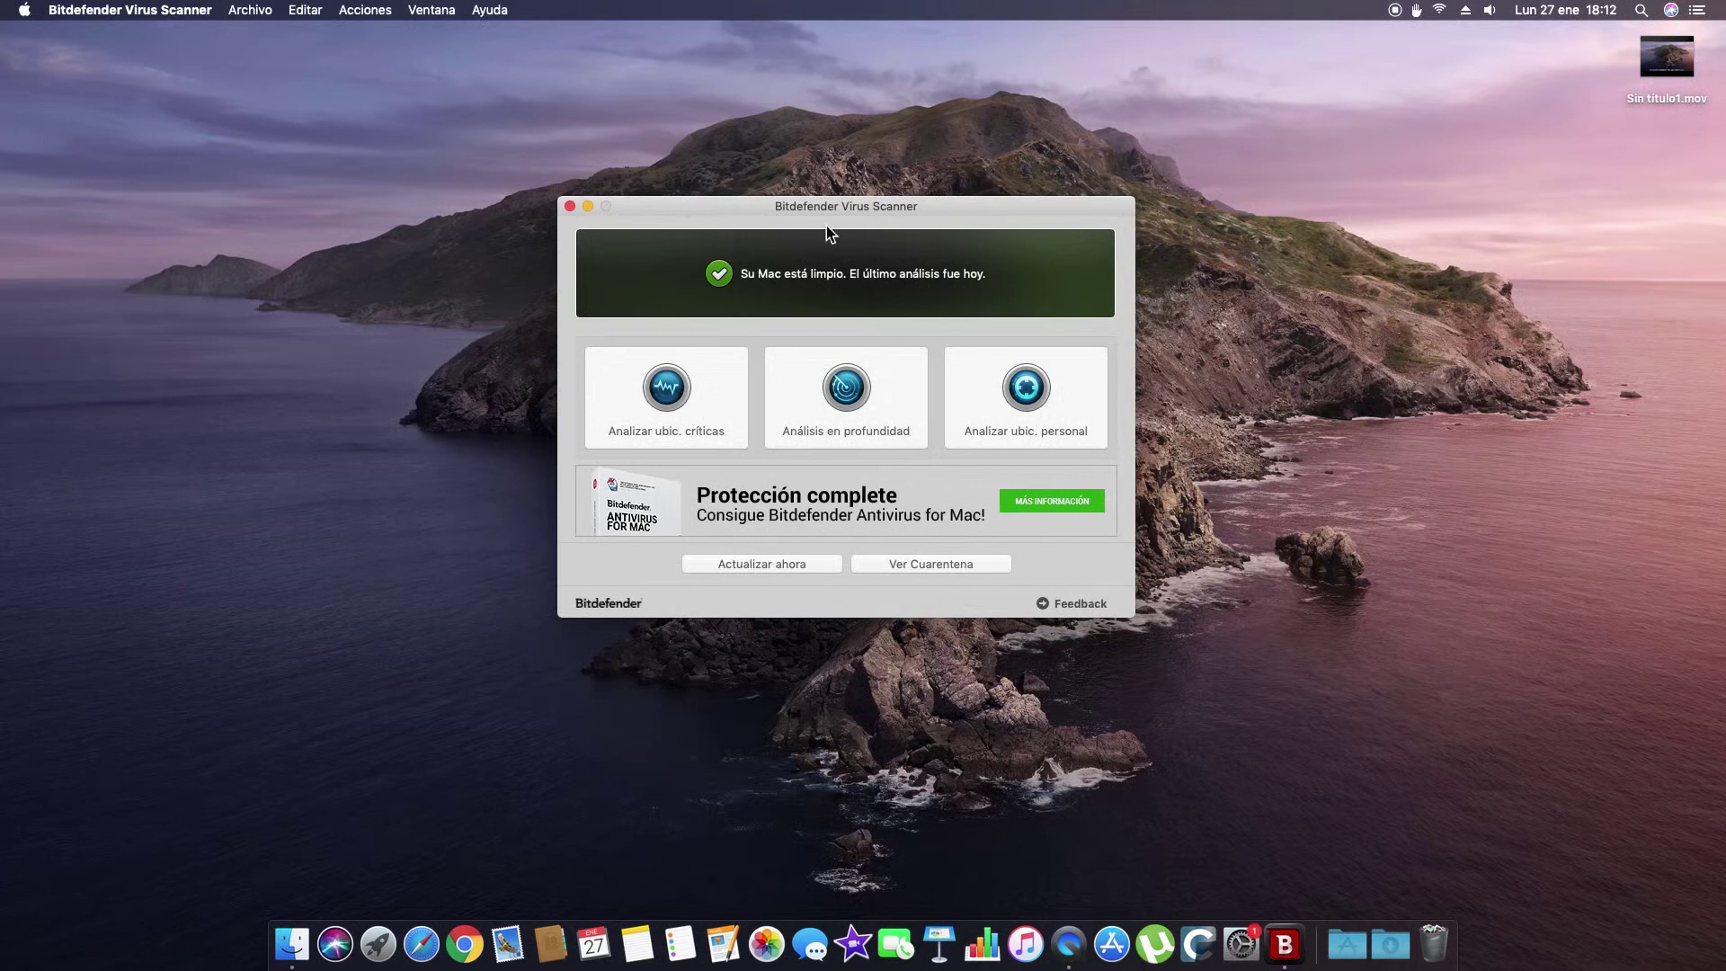
Review the scan settings and the exceptions list in the scanner's preferences, including the chooser for adding excluded locations
left_click(163, 11)
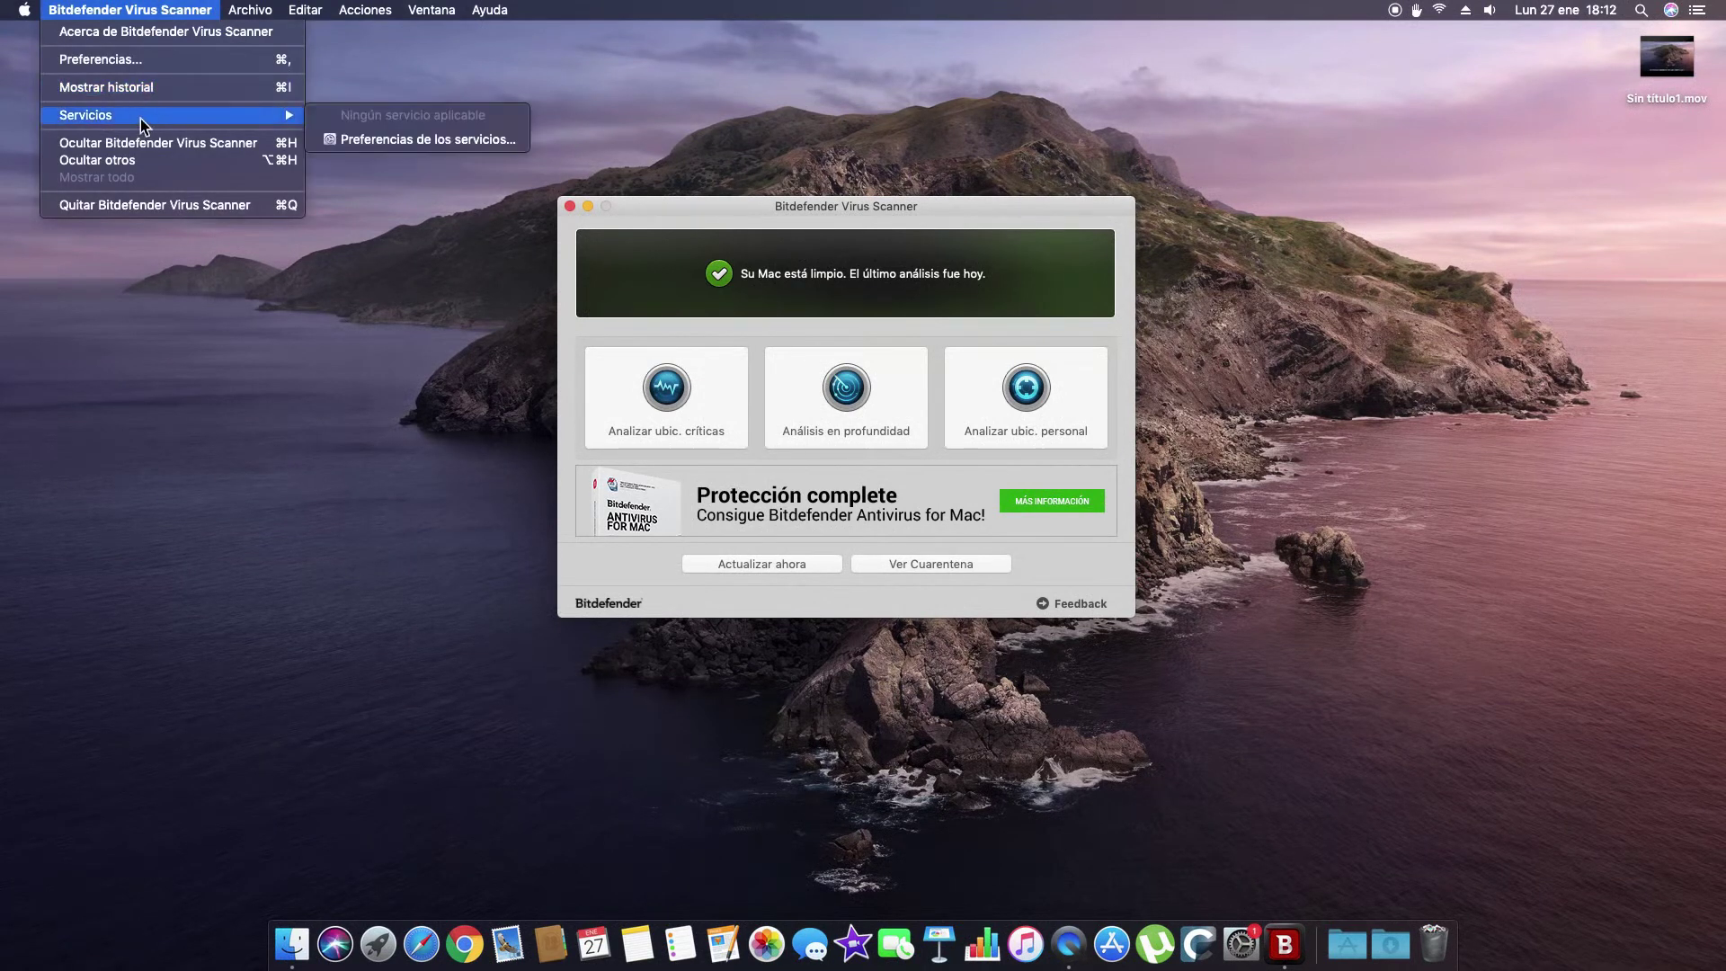
left_click(139, 61)
left_click_drag(614, 324, 880, 284)
left_click(691, 307)
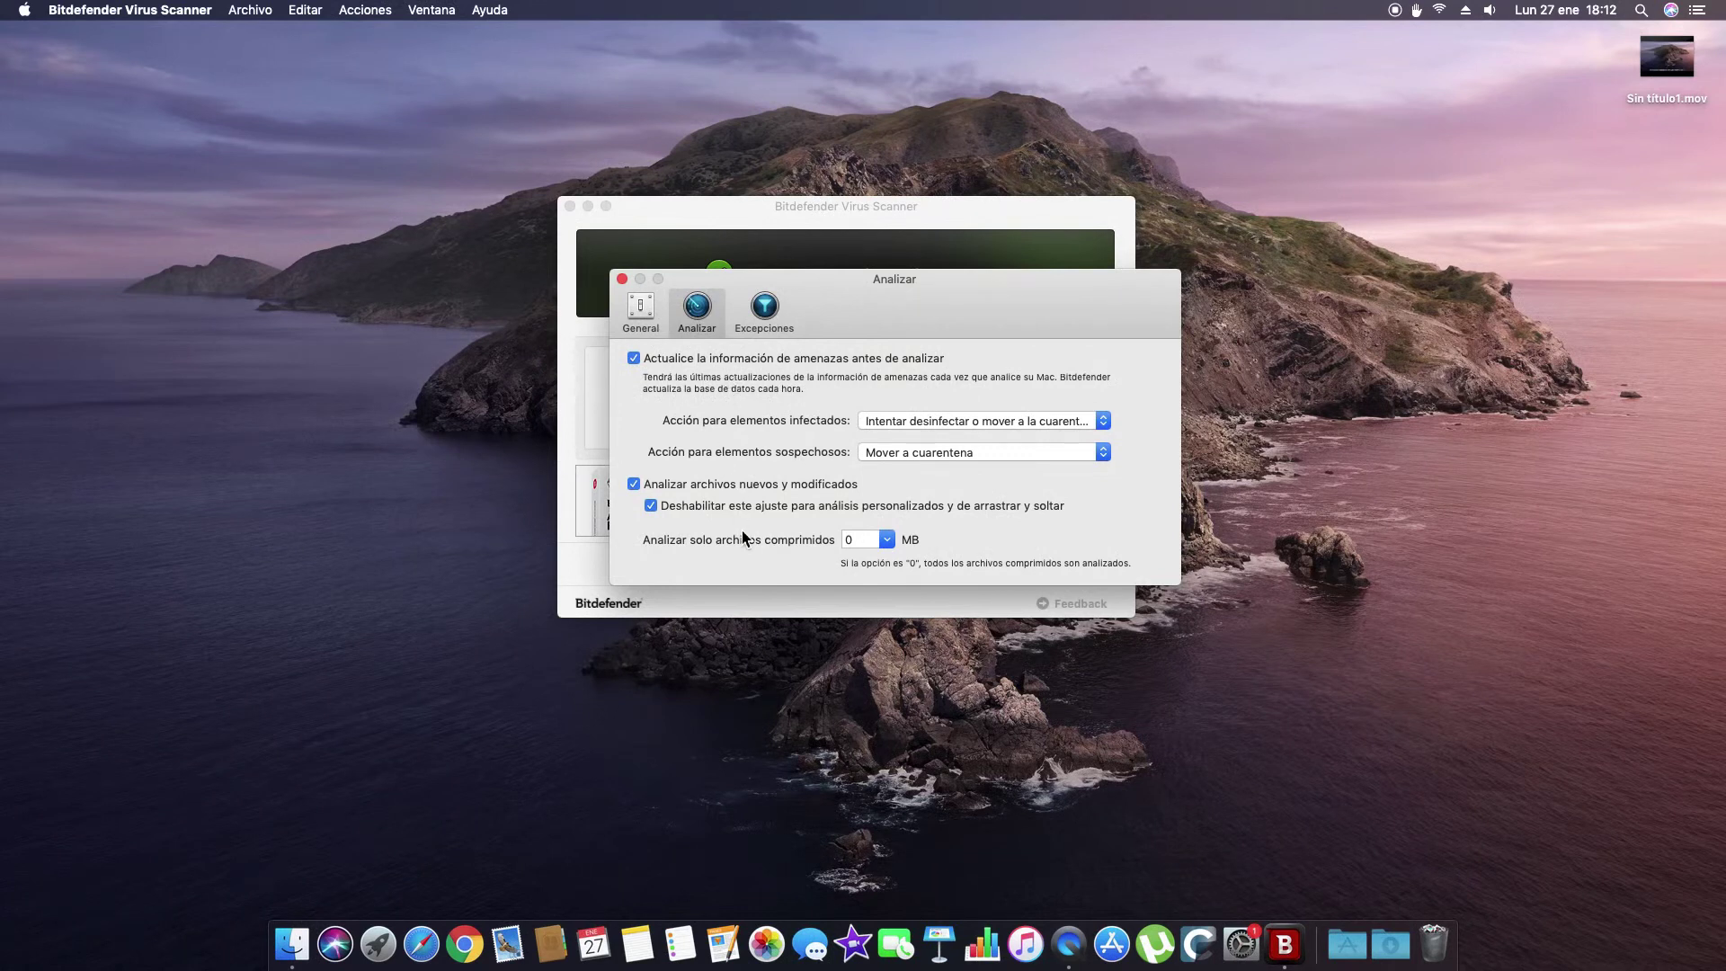
left_click(759, 320)
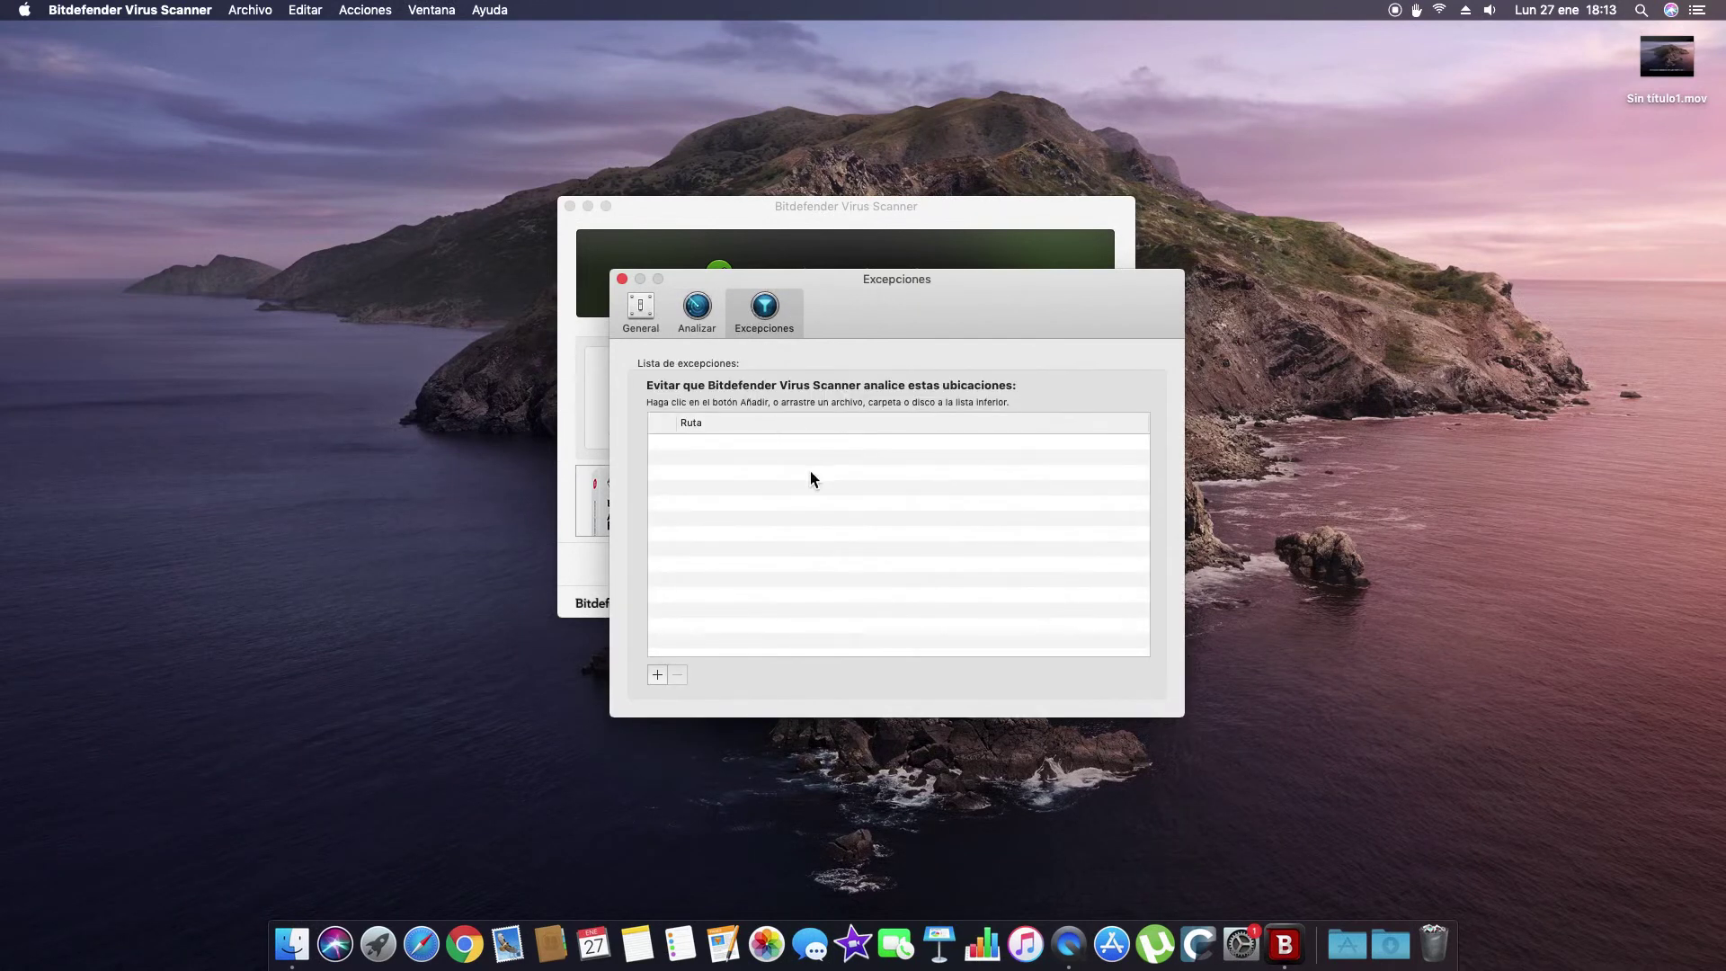
left_click(656, 674)
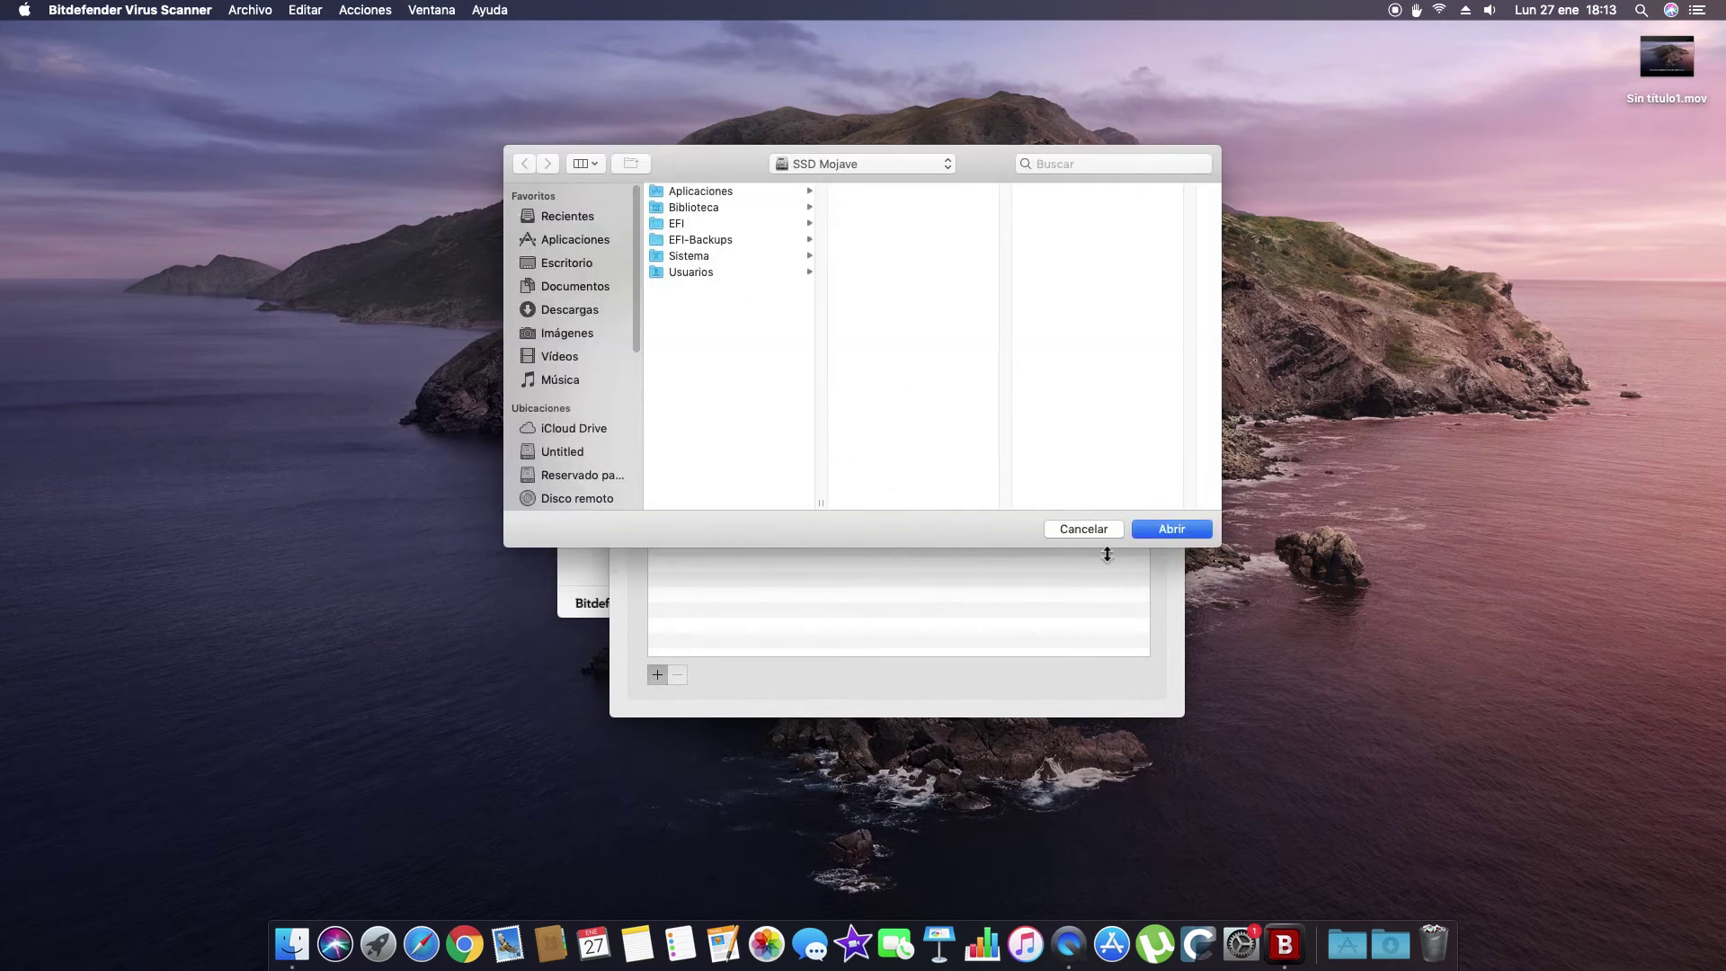
left_click(1085, 531)
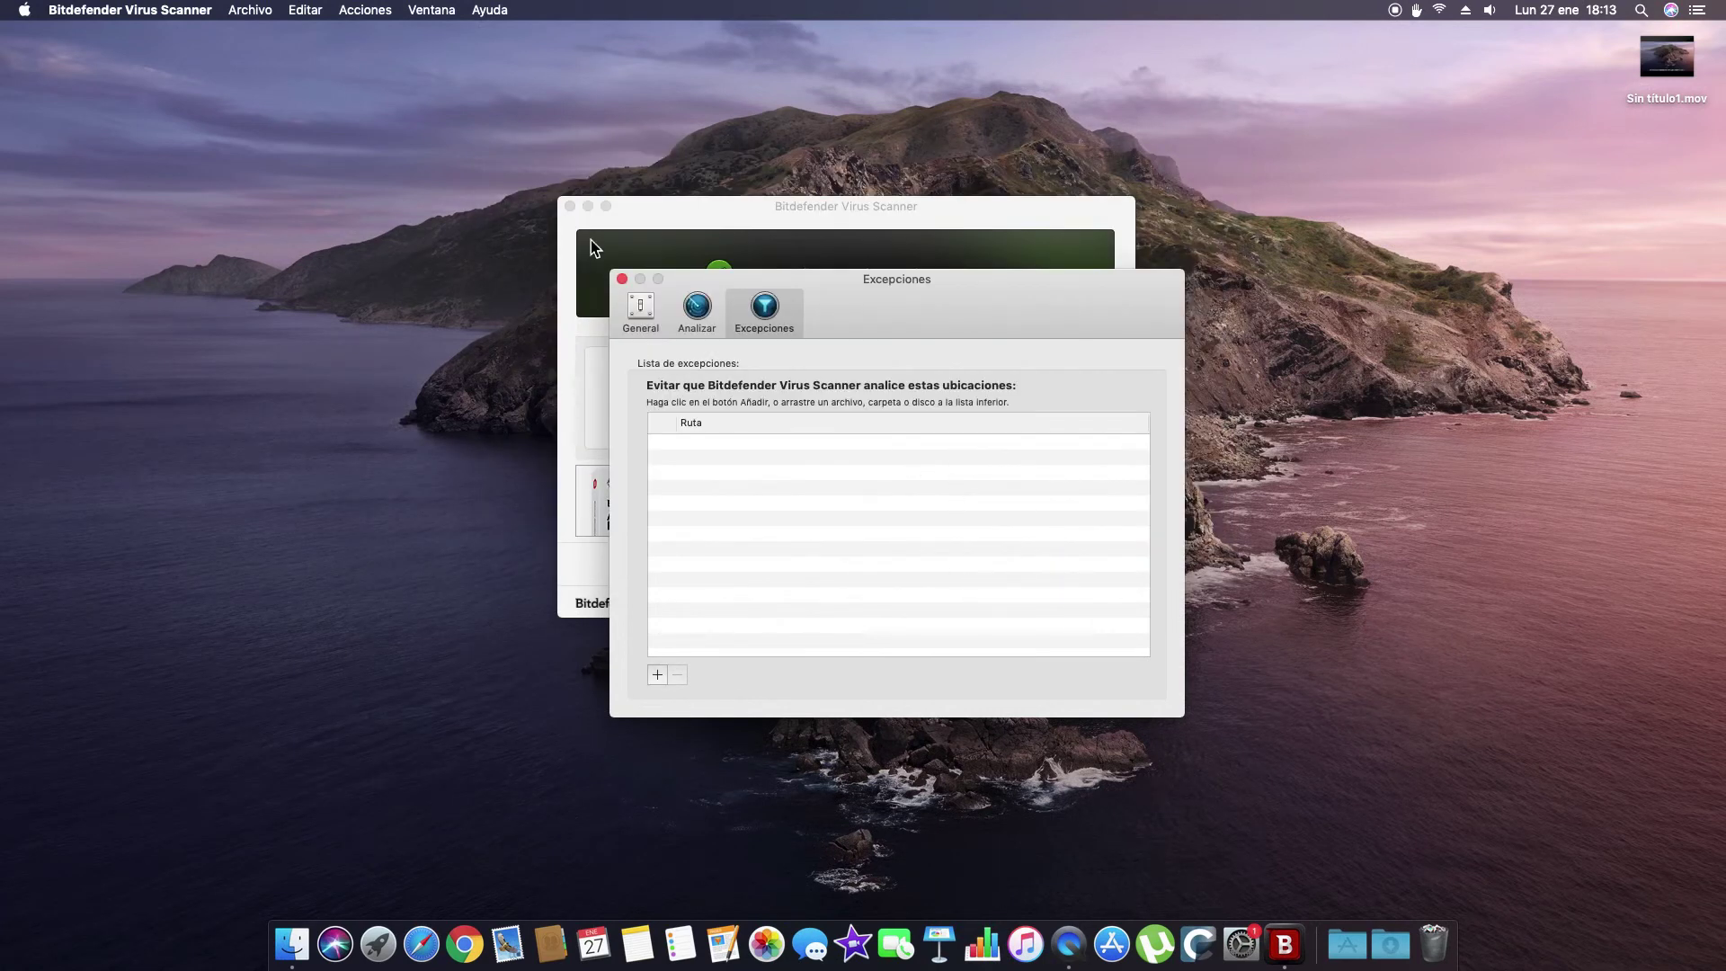
Close the preferences and the Bitdefender Virus Scanner window
left_click(621, 280)
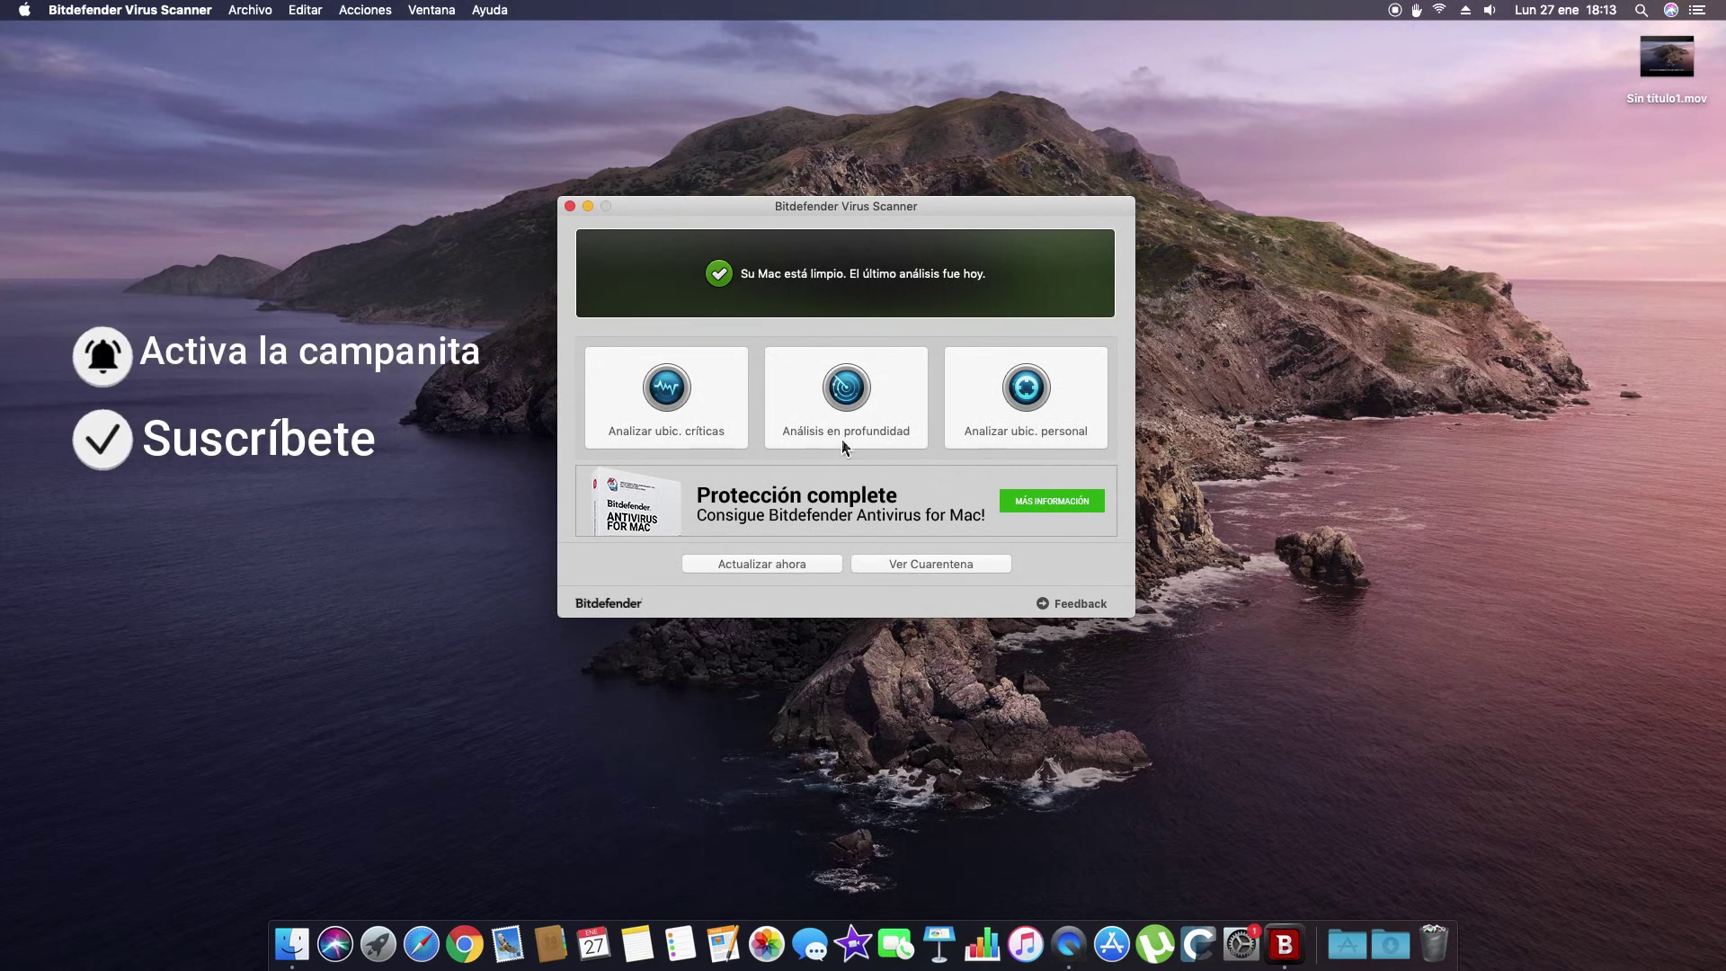
left_click(569, 206)
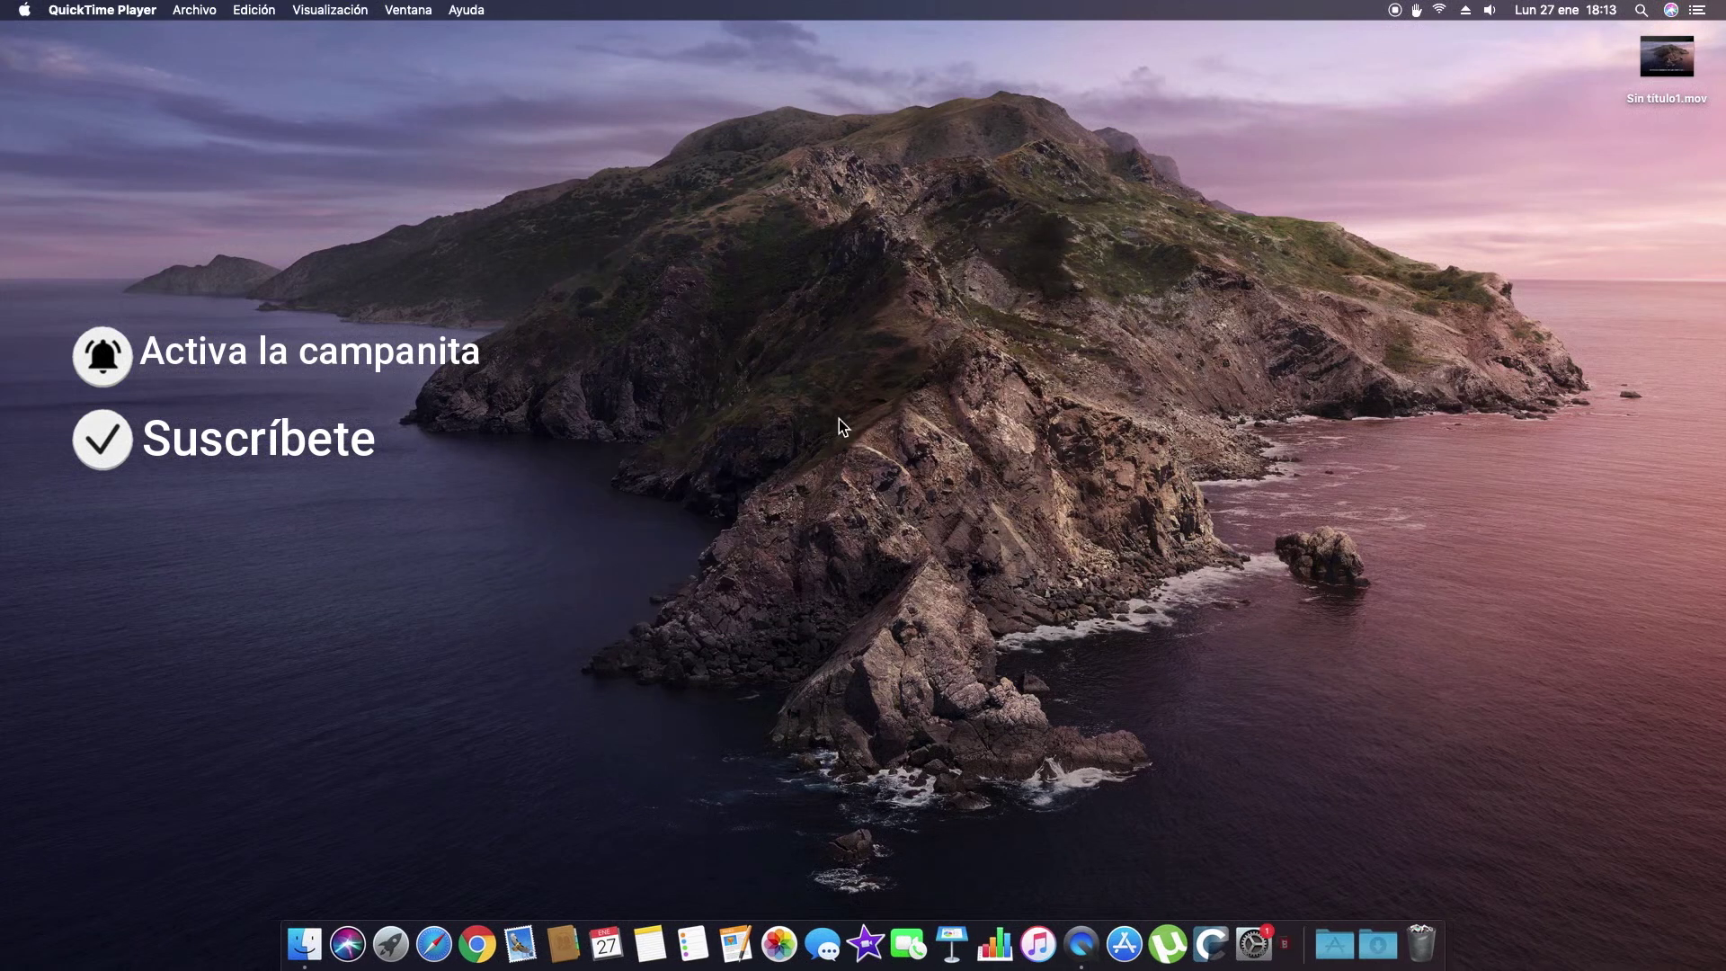